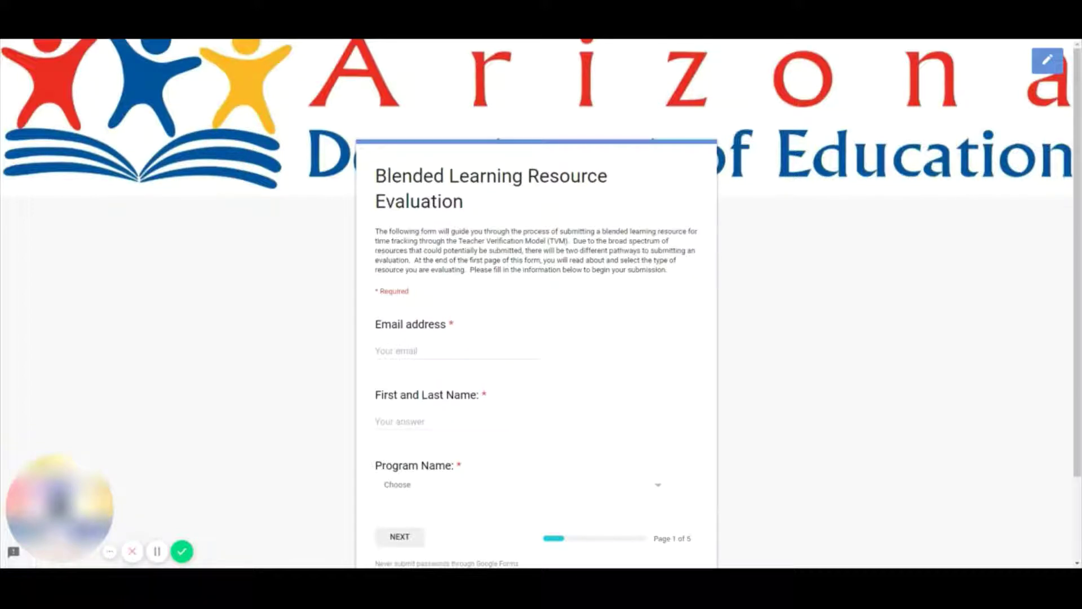
# - Enter your contact e-mail address and your first and last name
pyautogui.click(408, 359)
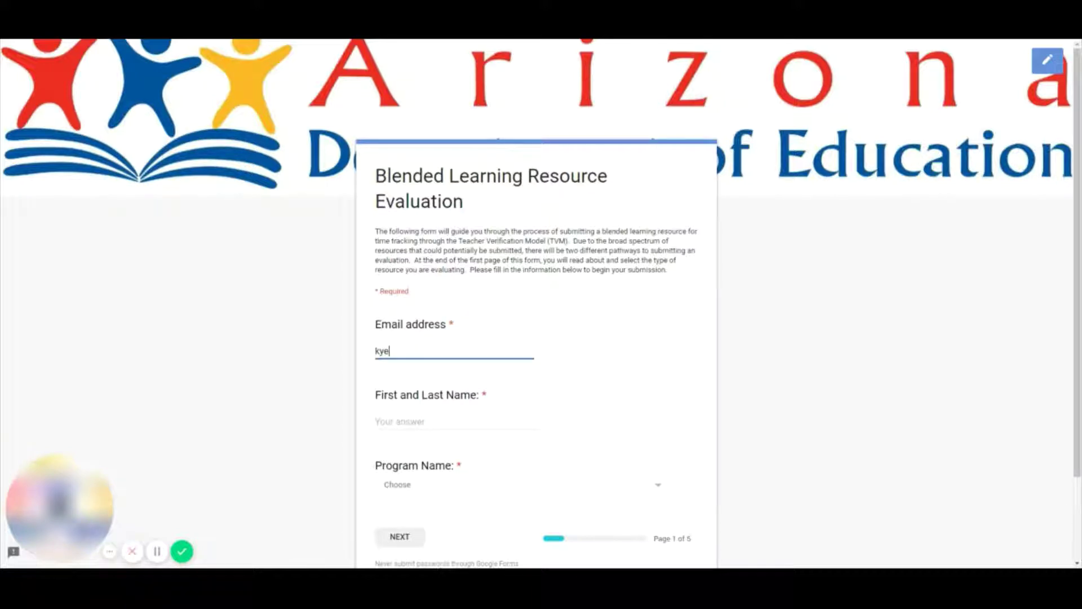
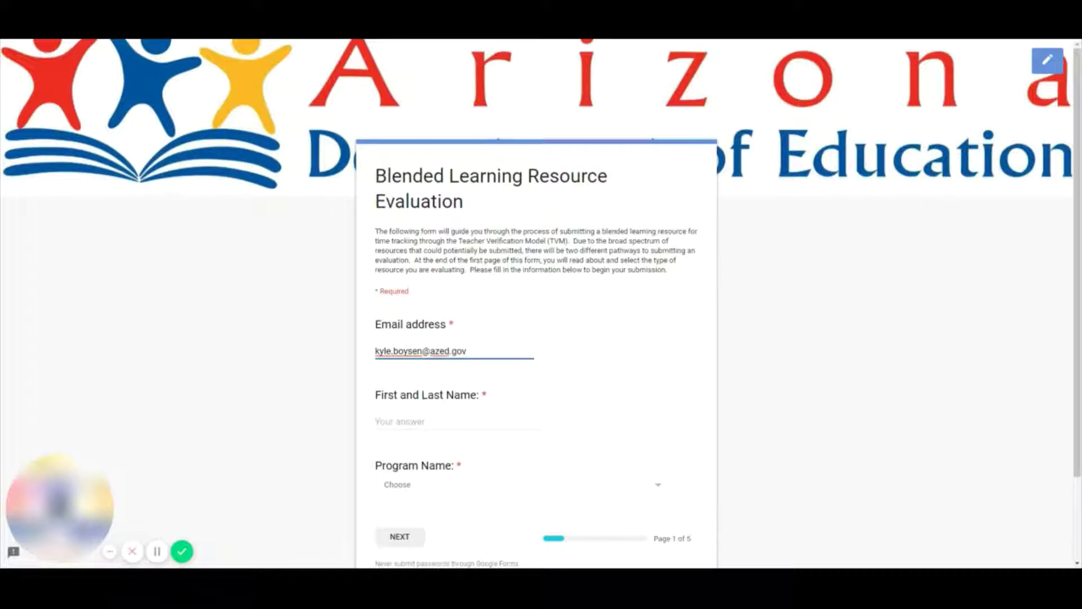
pyautogui.click(737, 323)
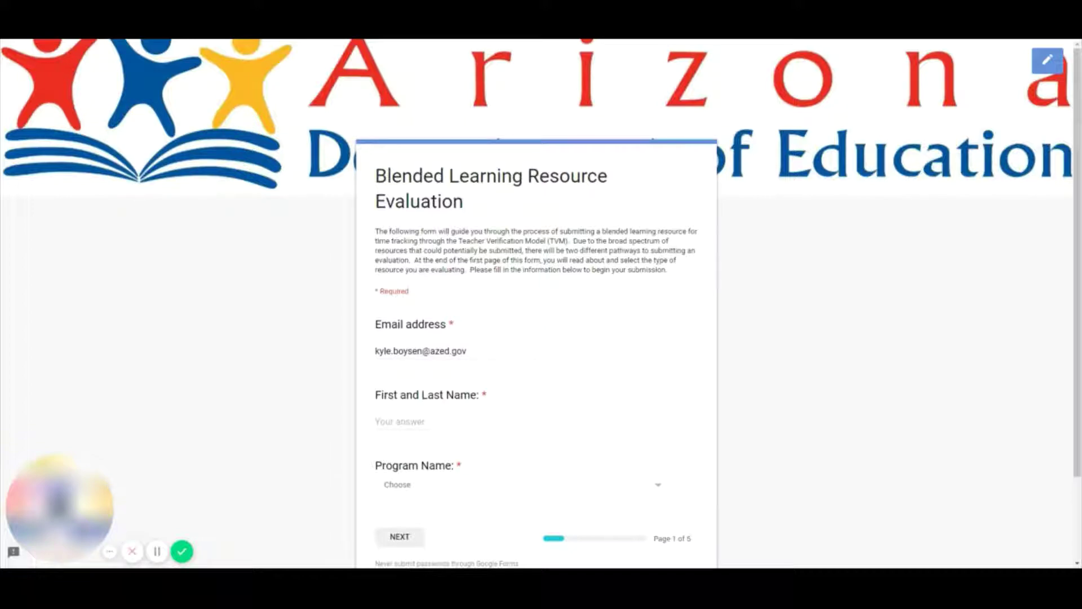
pyautogui.click(461, 420)
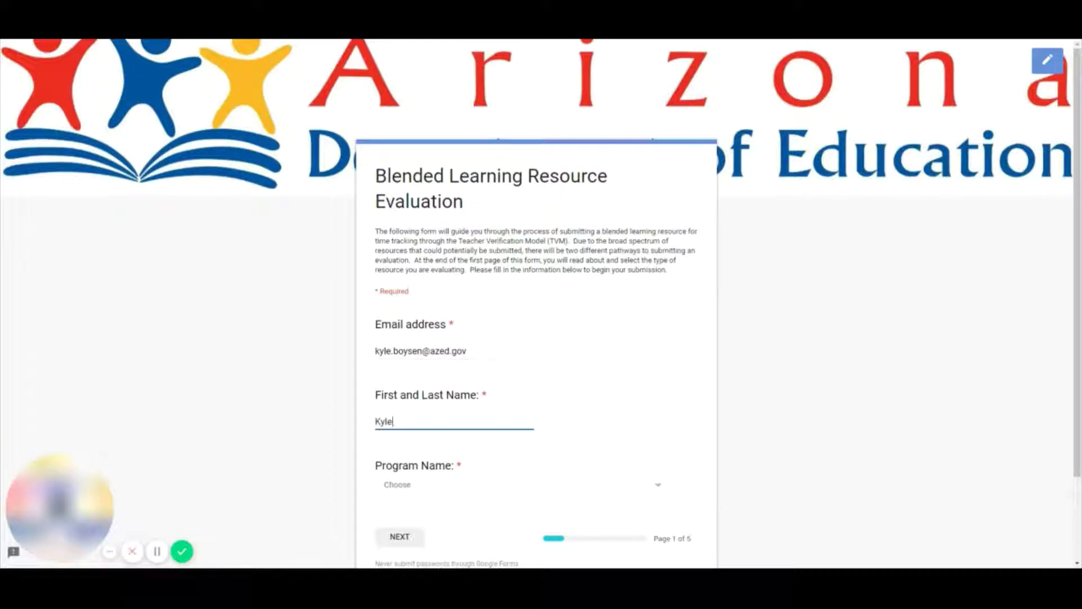
pyautogui.click(736, 376)
# - Choose Arizona Department of Education, Adult Education Services as the Program Name
pyautogui.scroll(-1, 763, 380)
pyautogui.click(416, 436)
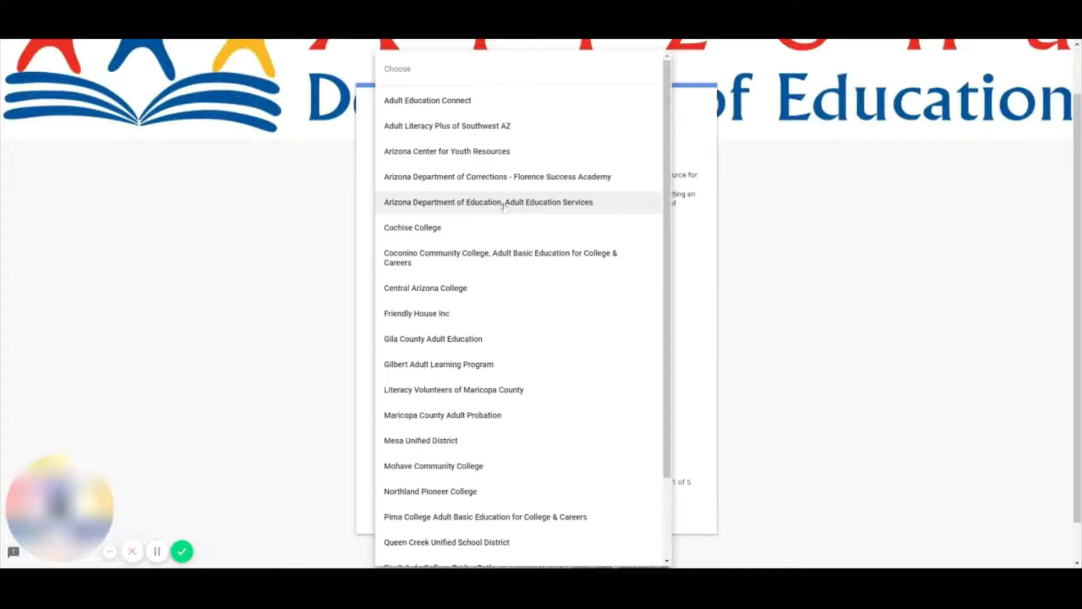
pyautogui.click(481, 204)
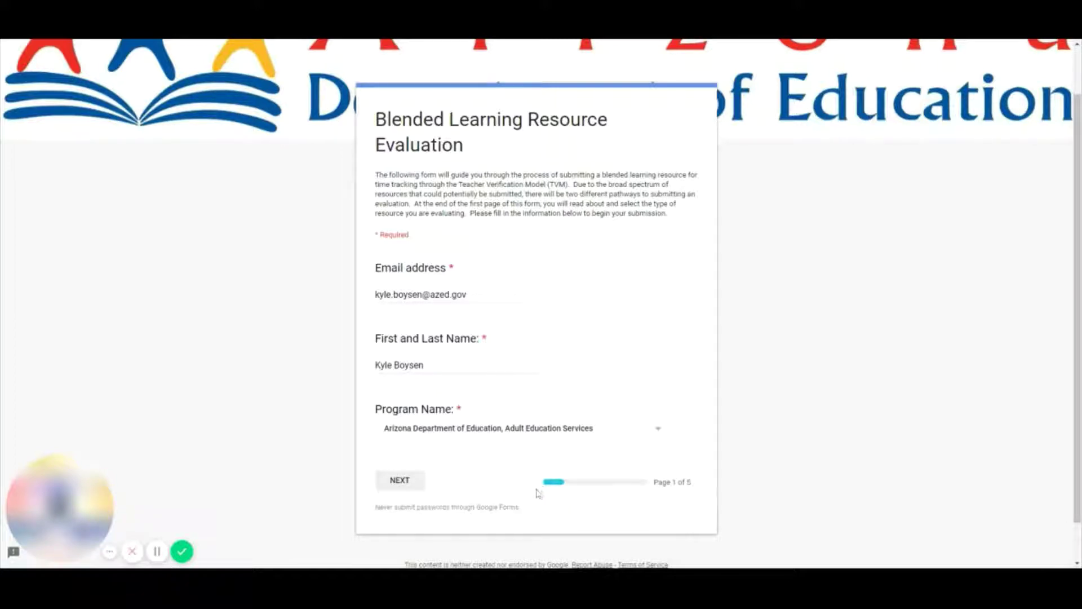
# - Advance to page 2 and title the resource 'Khan Academy - Metric System: Units of Weight'
pyautogui.click(409, 484)
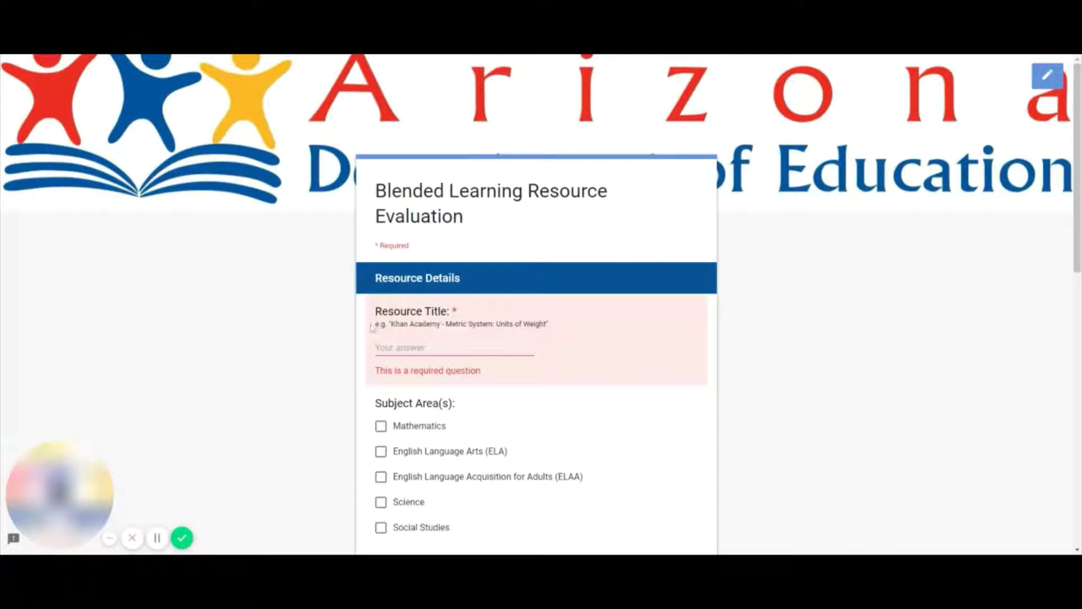
pyautogui.click(375, 348)
pyautogui.write('Khan Acade')
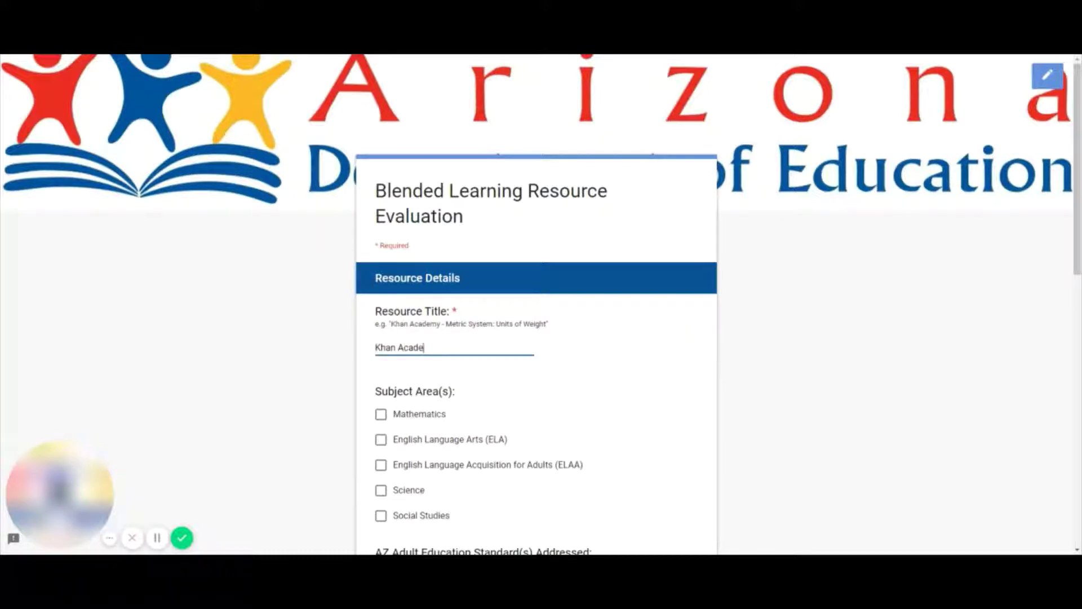
pyautogui.write('my - Metric System: Units o')
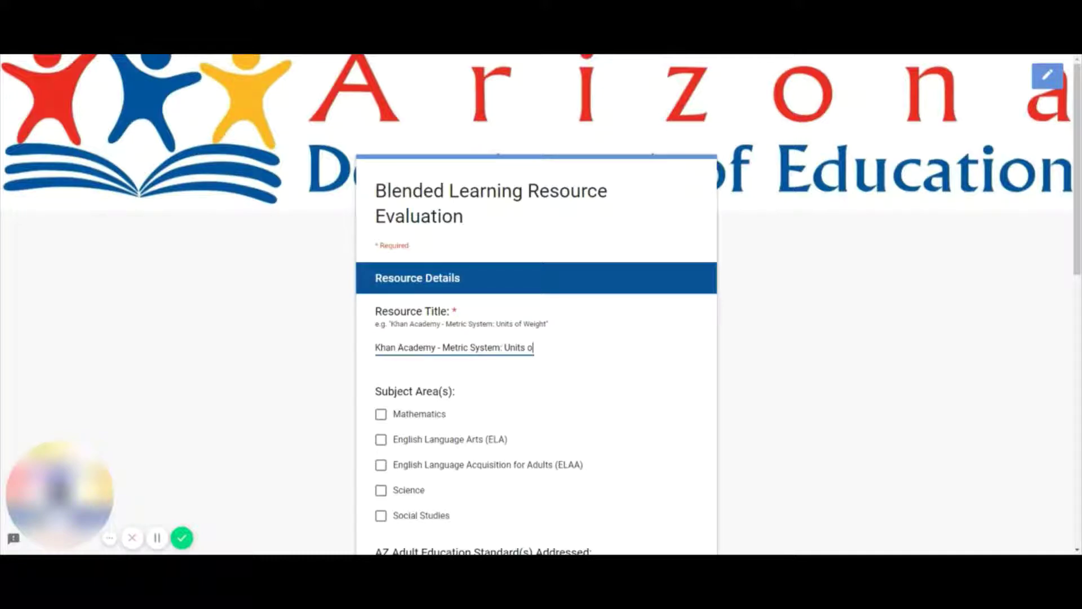
pyautogui.write('f Weight')
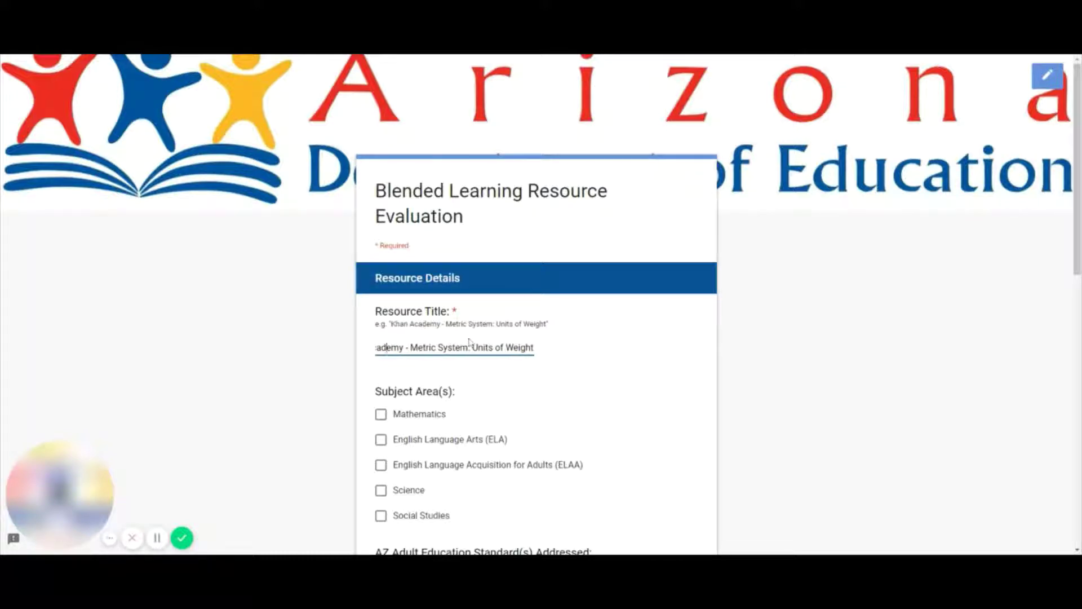
pyautogui.press('Left')
pyautogui.press('Left')
pyautogui.press('Left')
pyautogui.press('Left')
pyautogui.press('Left')
pyautogui.press('Left')
pyautogui.press('Left')
pyautogui.press('Left')
pyautogui.press('Left')
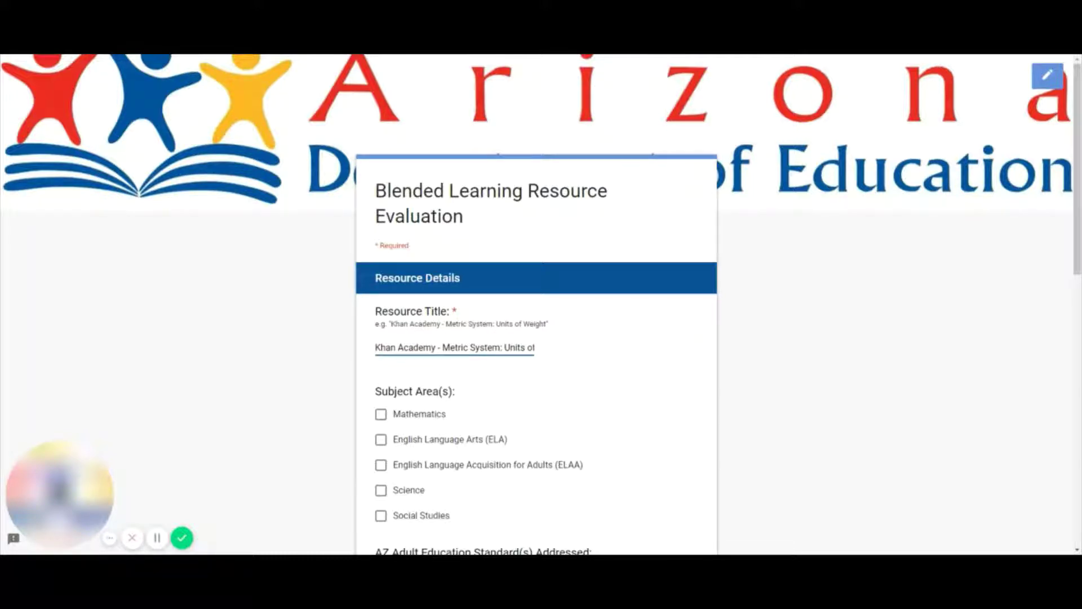
pyautogui.moveTo(376, 347); pyautogui.dragTo(550, 354)
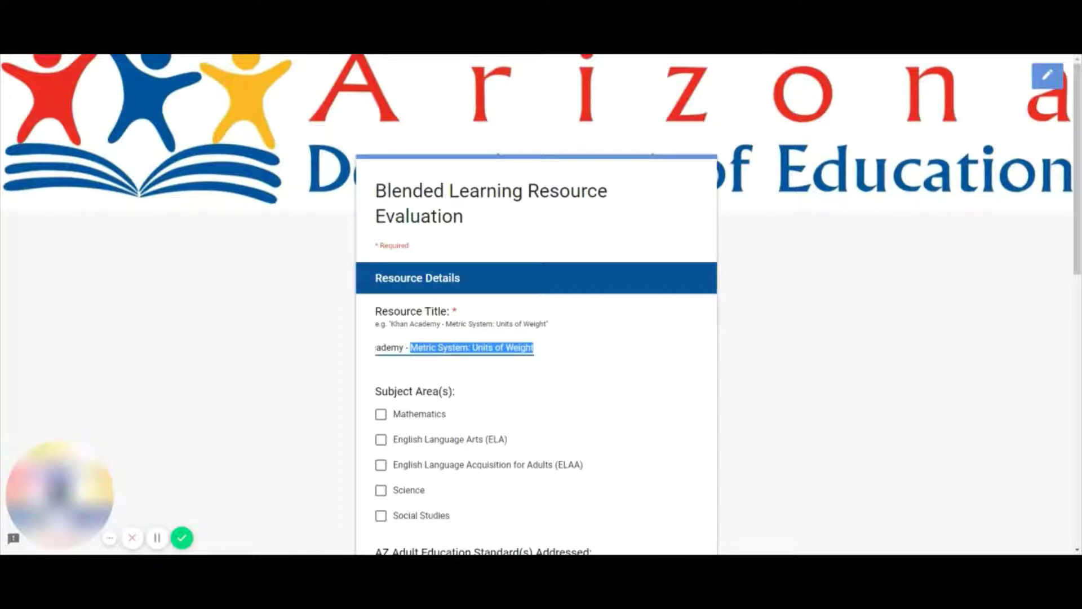
pyautogui.moveTo(385, 347); pyautogui.dragTo(368, 309)
pyautogui.scroll(-1, 367, 309)
pyautogui.click(368, 310)
pyautogui.scroll(-2, 376, 314)
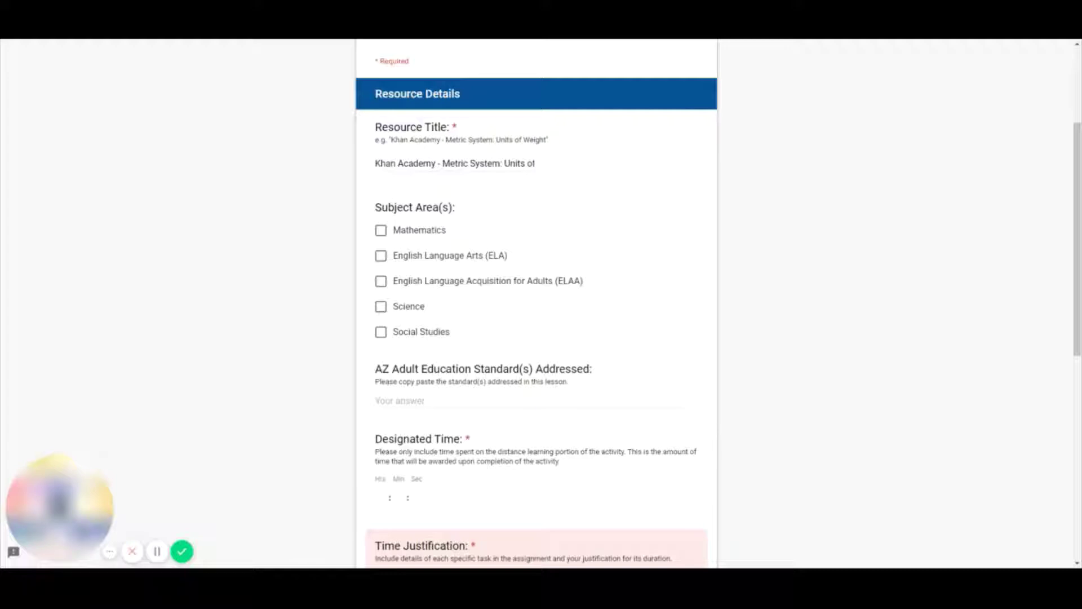
# - Check Mathematics and paste the ABE2.GM.8 measurement standard text into the standards answer
pyautogui.click(381, 230)
pyautogui.click(457, 400)
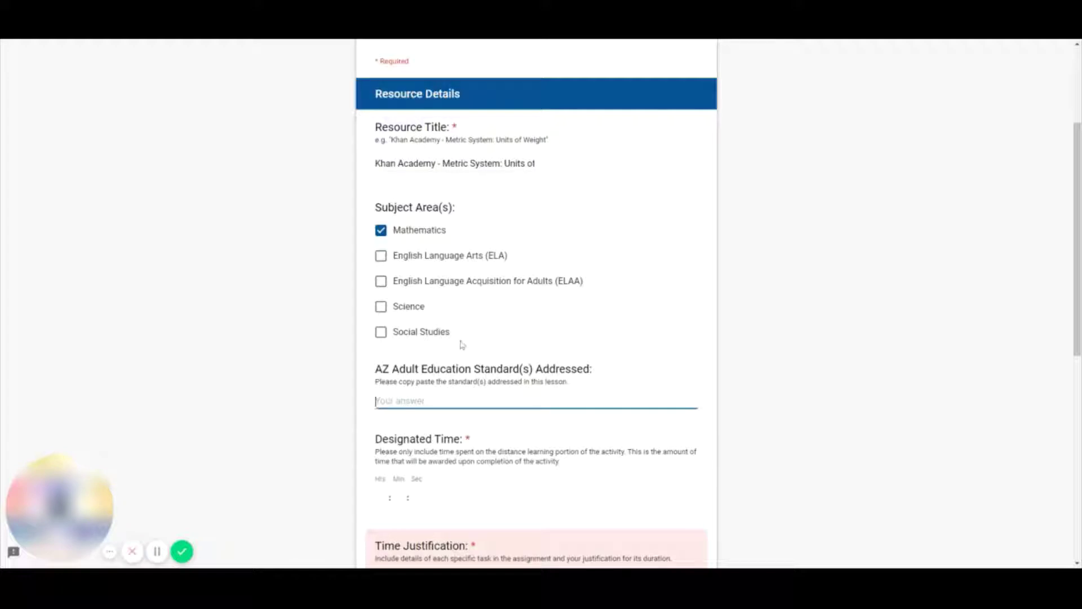
pyautogui.scroll(-2, 461, 343)
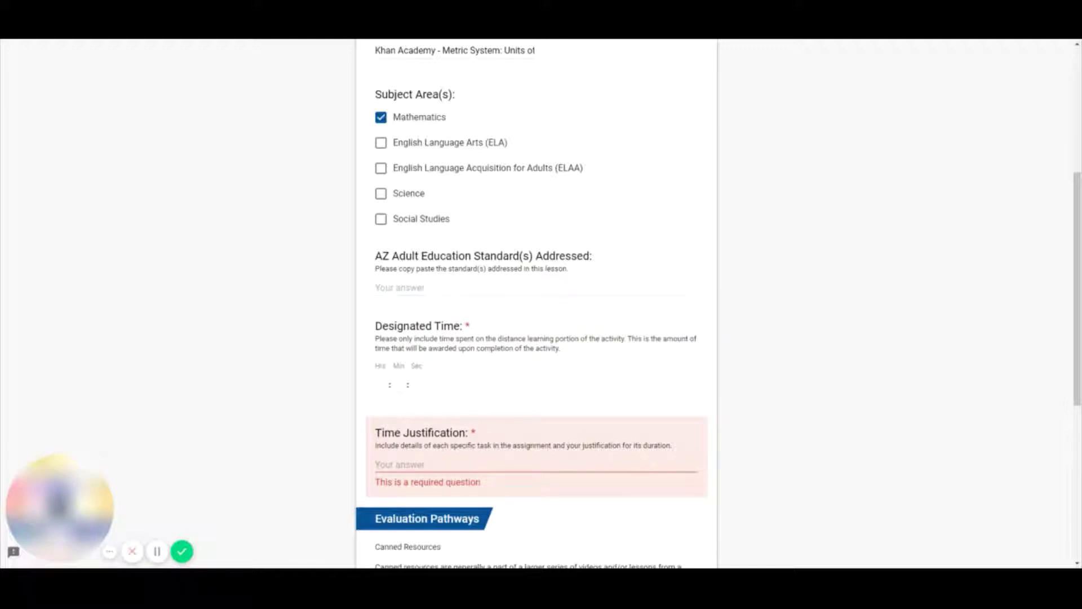
pyautogui.write('ABE2.GM.8 Measure and estimate liquid volumes and masses of objects using standard units of grams (g), kilograms (kg), and liters (l). Add, subtract, multiply, or divide to solve one-step word problems involving masses or volumes that are given in the same units, e.g., by using drawings (such as a beaker with a measurement scale) to represent the problem.')
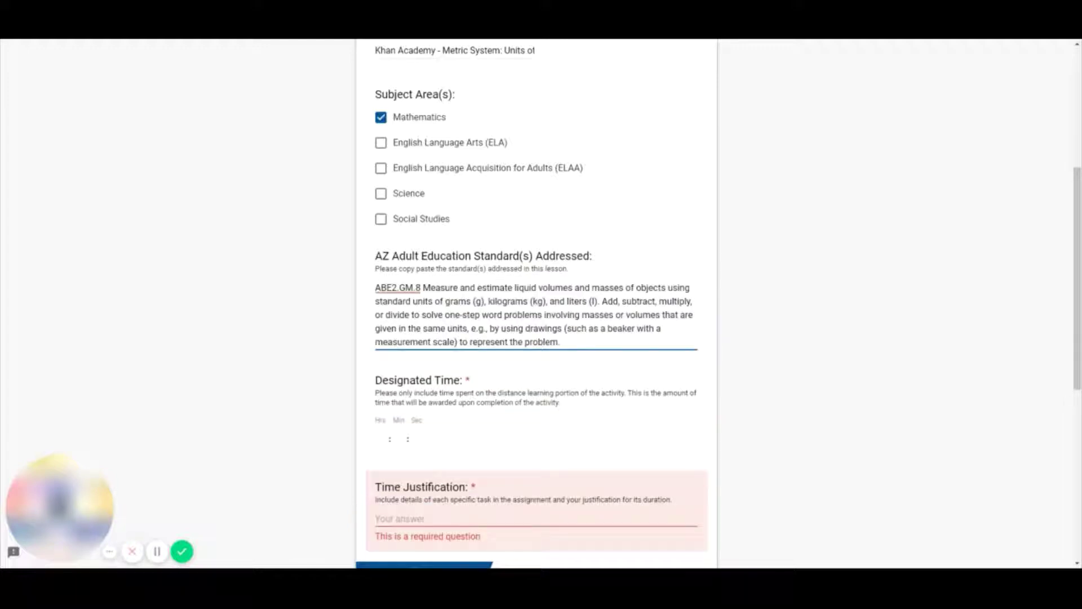
pyautogui.click(381, 287)
pyautogui.press('Left')
pyautogui.click(399, 287)
pyautogui.moveTo(423, 288); pyautogui.dragTo(575, 346)
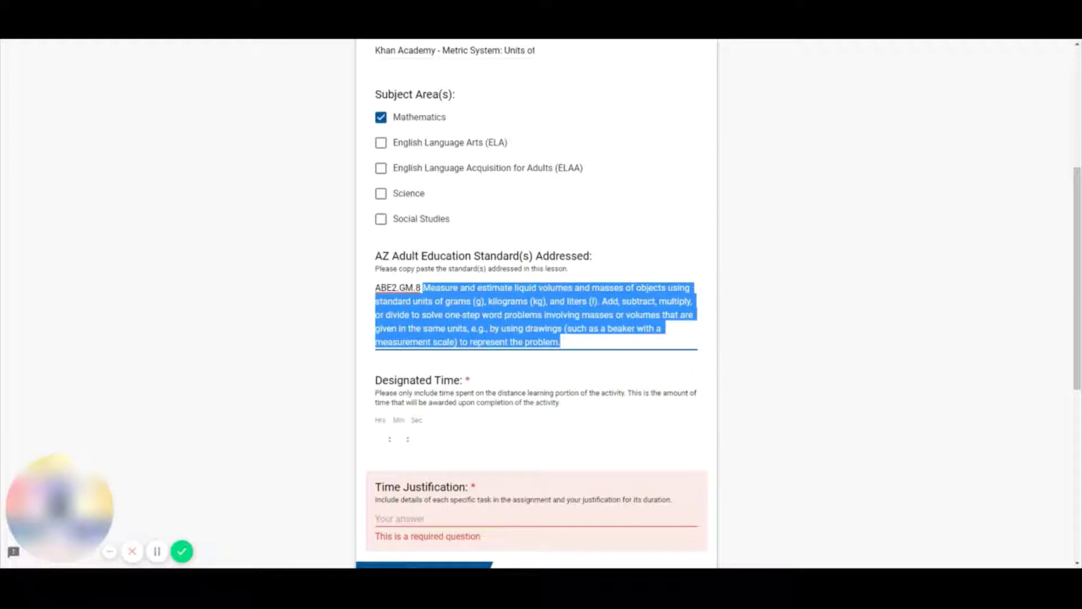
pyautogui.click(566, 342)
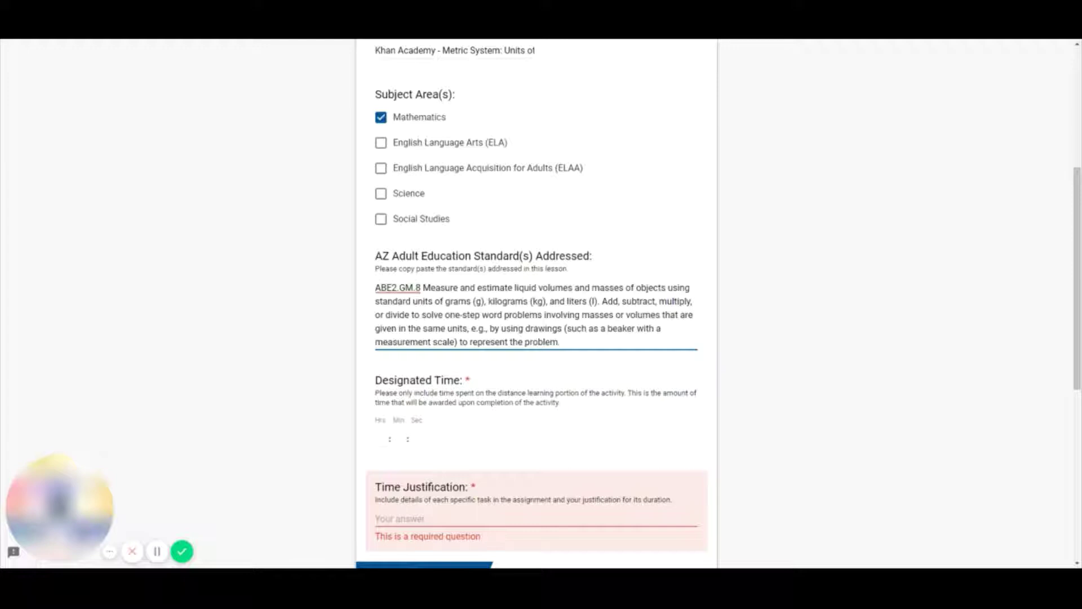
pyautogui.click(570, 342)
# - Set the Designated Time to 00:30:00
pyautogui.scroll(-3, 532, 304)
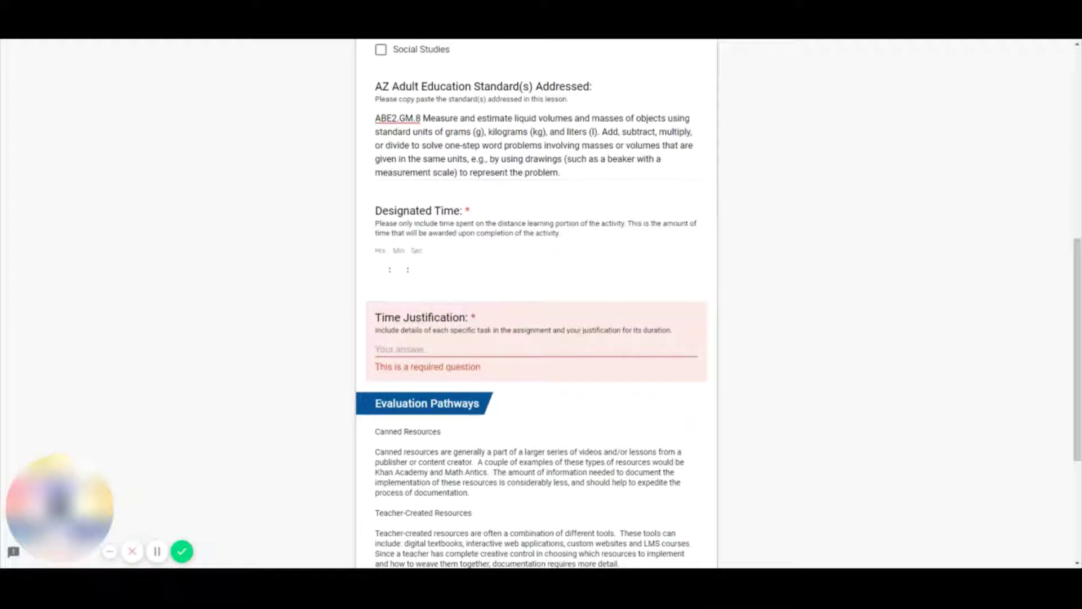
pyautogui.moveTo(484, 215); pyautogui.dragTo(375, 211)
pyautogui.click(376, 212)
pyautogui.click(394, 270)
pyautogui.click(380, 269)
pyautogui.write('00 : 30 :')
pyautogui.press('Tab')
pyautogui.write('00')
# - Justify the time: fifteen minutes of videos plus fifteen minutes of practice, thirty total
pyautogui.press('Tab')
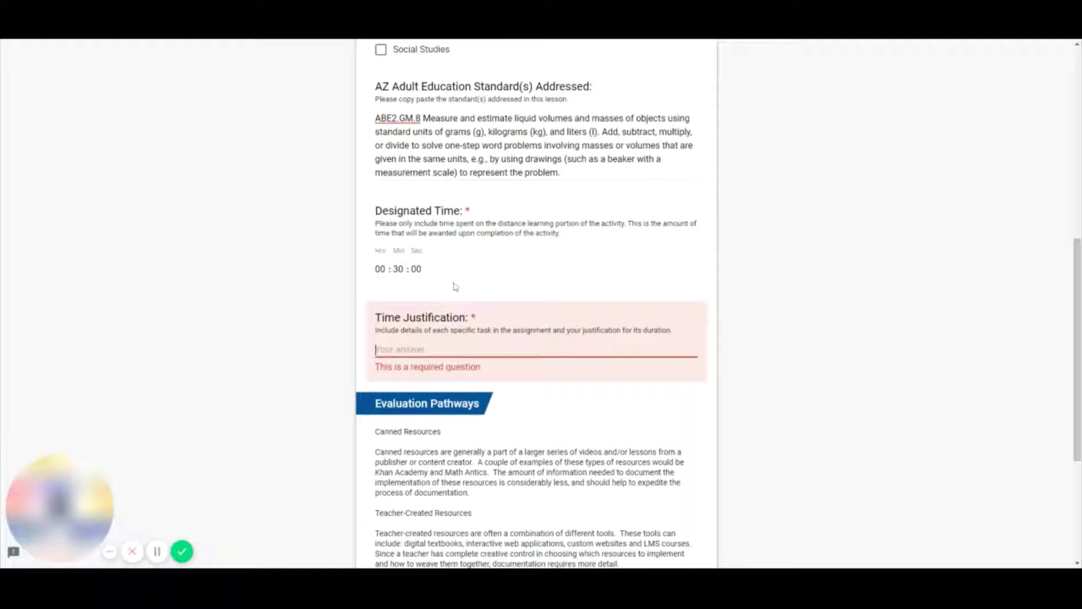
pyautogui.write('The vi')
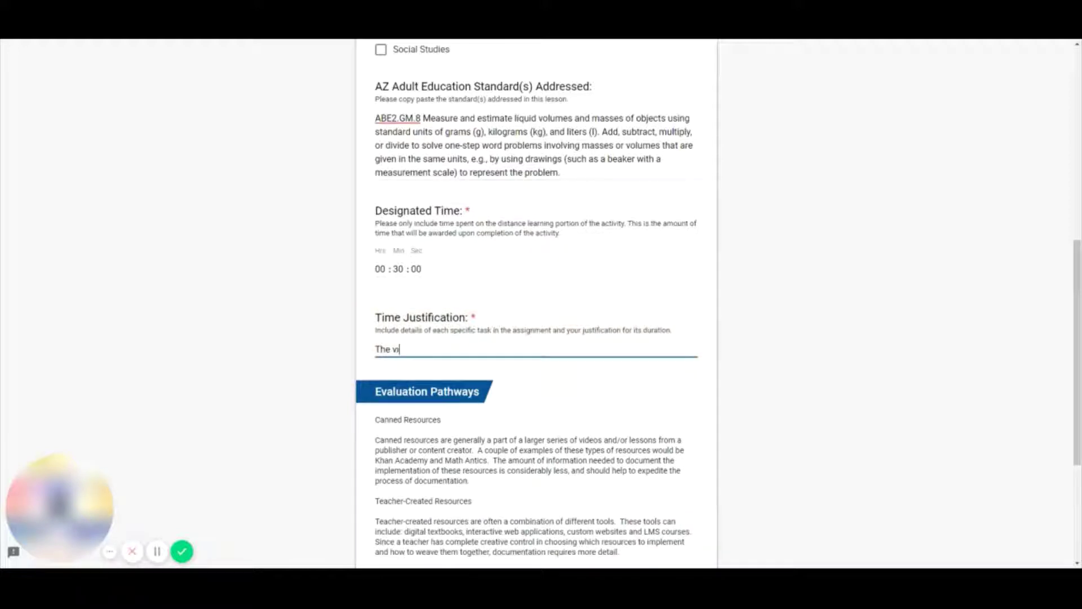
pyautogui.write('deos for the Khan Academy le')
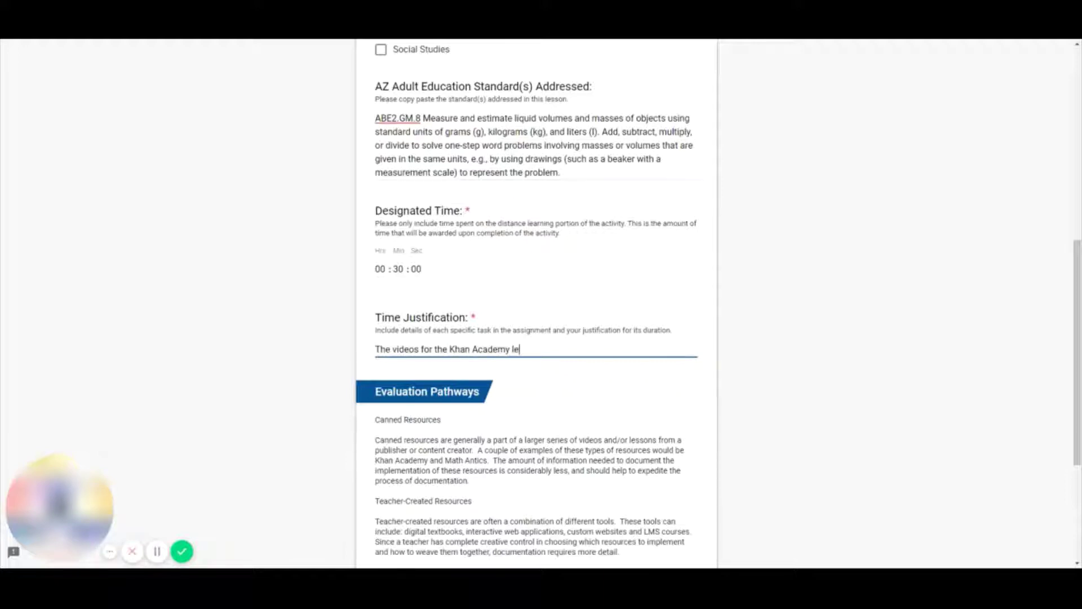
pyautogui.write('sson will take fifteen minutes with p')
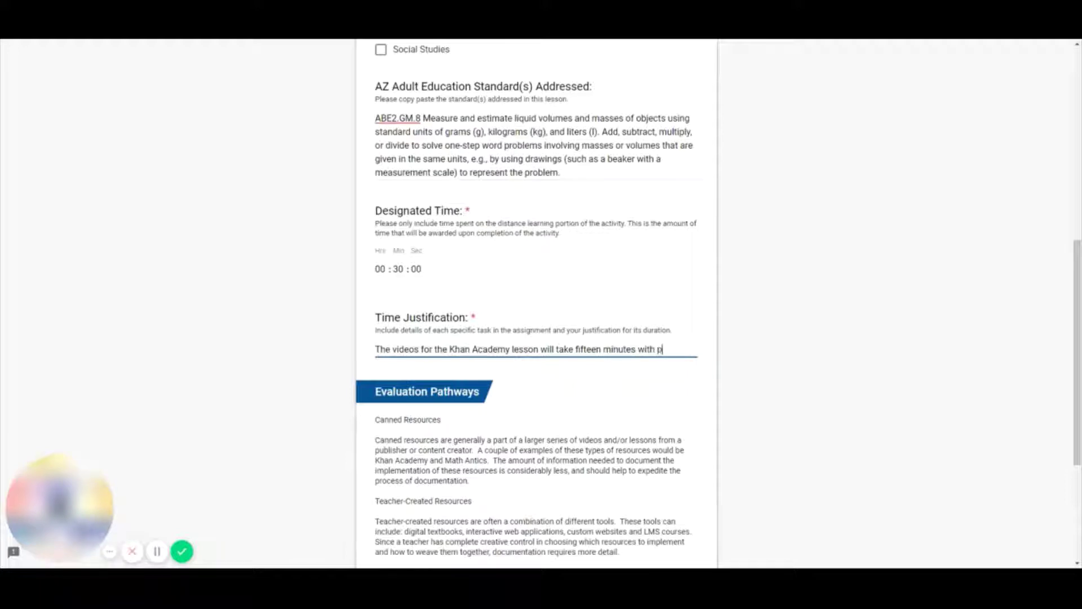
pyautogui.write('auses for comprehension')
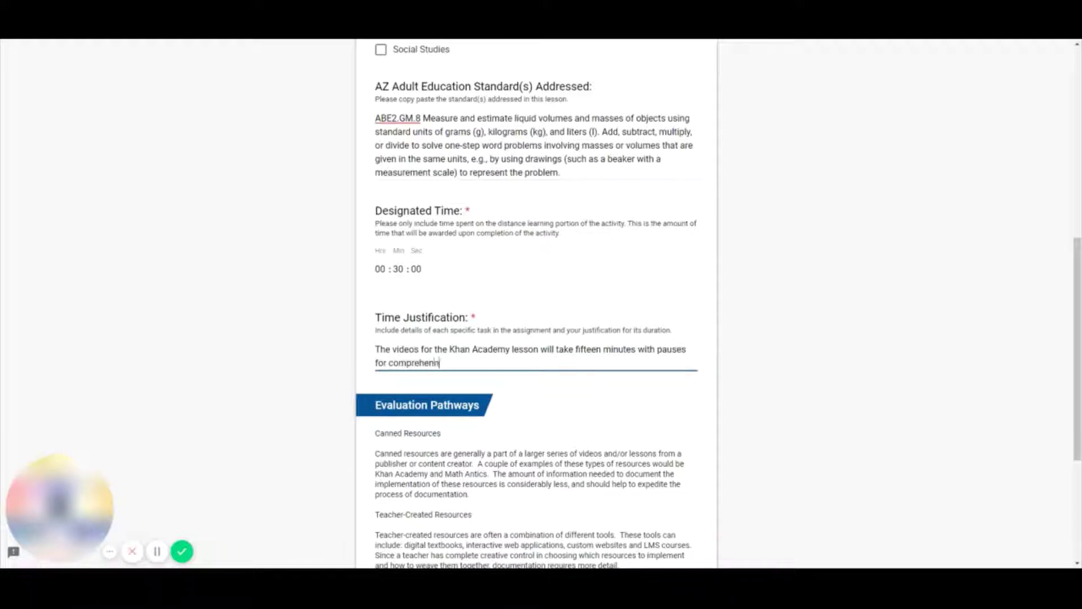
pyautogui.write('.  Eleven prctice q')
pyautogui.press('BackSpace')
pyautogui.press('BackSpace')
pyautogui.press('BackSpace')
pyautogui.press('BackSpace')
pyautogui.press('BackSpace')
pyautogui.press('BackSpace')
pyautogui.press('BackSpace')
pyautogui.press('BackSpace')
pyautogui.write('ractice questions wi')
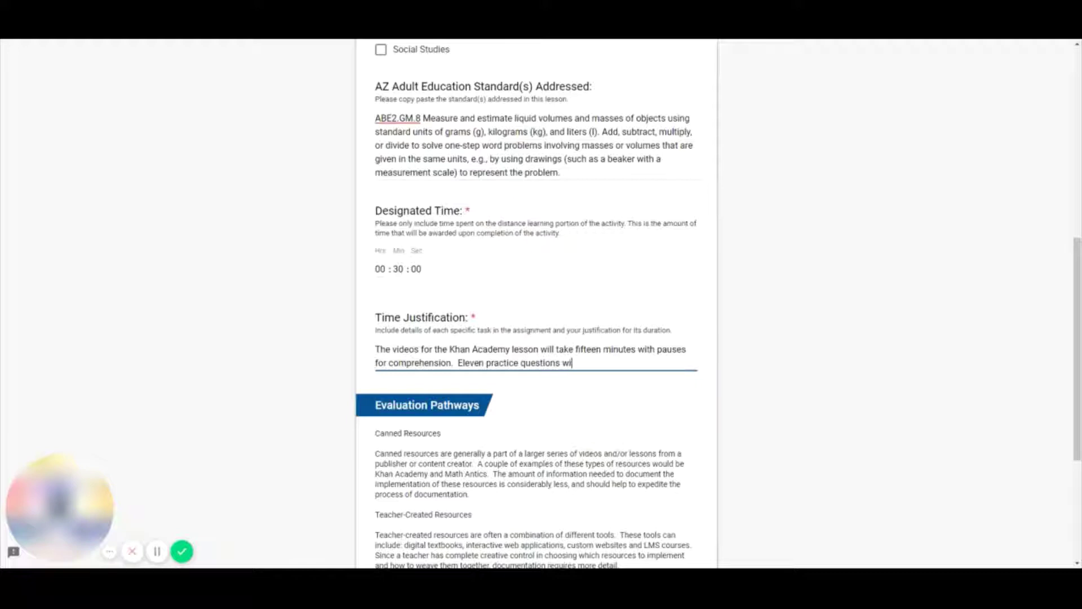
pyautogui.write('ll take another fifteen minutes for a')
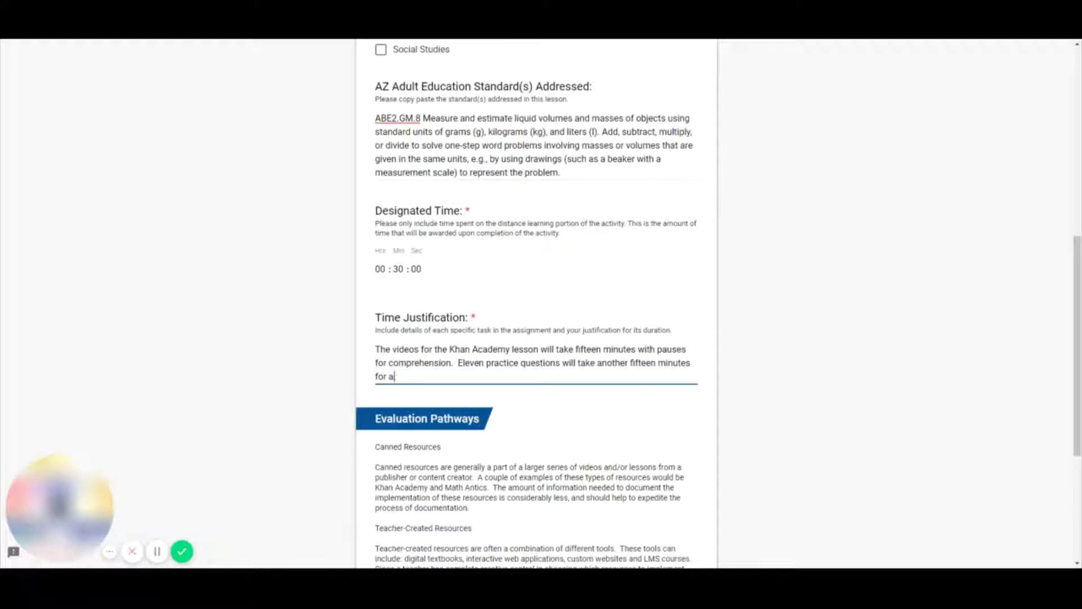
pyautogui.write(' total of thirty minutes to complet')
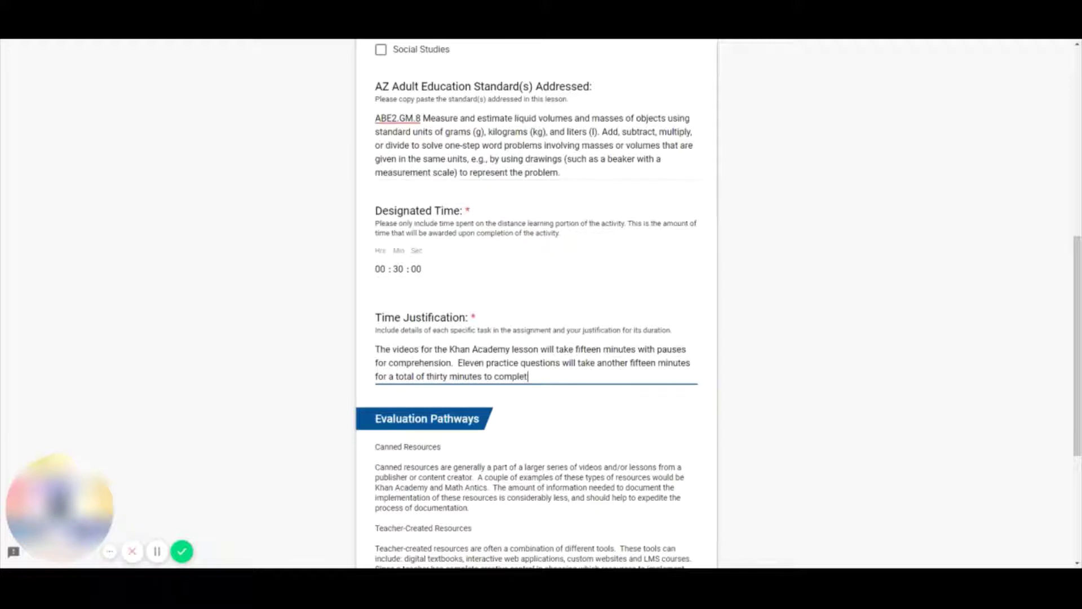
pyautogui.write('e the assignment.')
# - Read through the Canned Resources and Teacher-Created Resources pathway descriptions
pyautogui.click(713, 291)
pyautogui.scroll(-1, 714, 292)
pyautogui.scroll(-3, 714, 292)
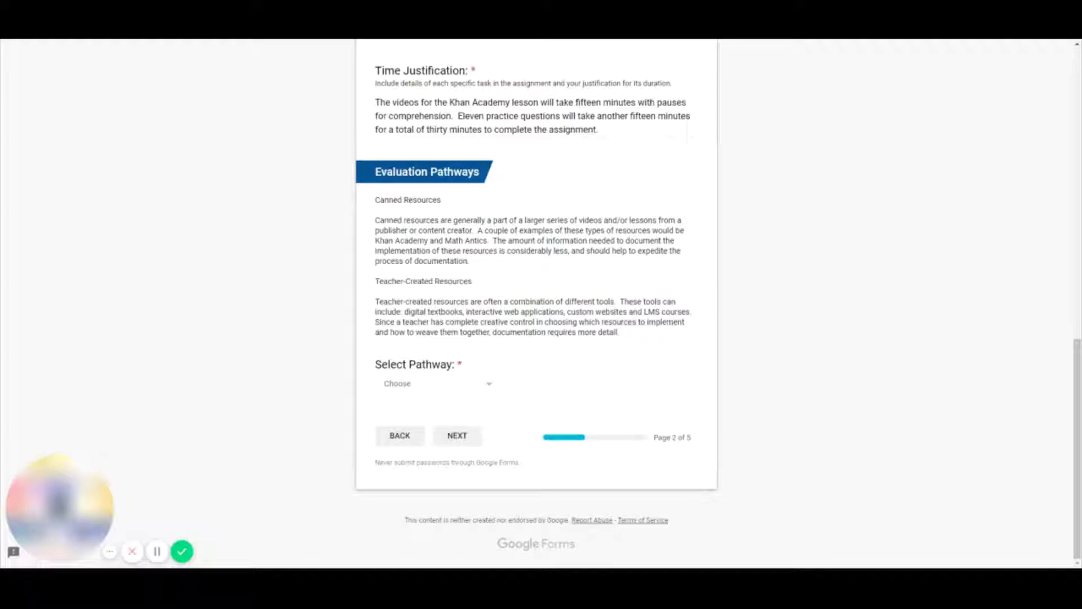
pyautogui.moveTo(374, 199); pyautogui.dragTo(451, 201)
pyautogui.moveTo(375, 281); pyautogui.dragTo(479, 284)
pyautogui.click(479, 285)
pyautogui.moveTo(374, 200); pyautogui.dragTo(445, 203)
pyautogui.click(449, 211)
pyautogui.moveTo(375, 200); pyautogui.dragTo(445, 203)
pyautogui.click(442, 205)
pyautogui.moveTo(376, 281); pyautogui.dragTo(477, 284)
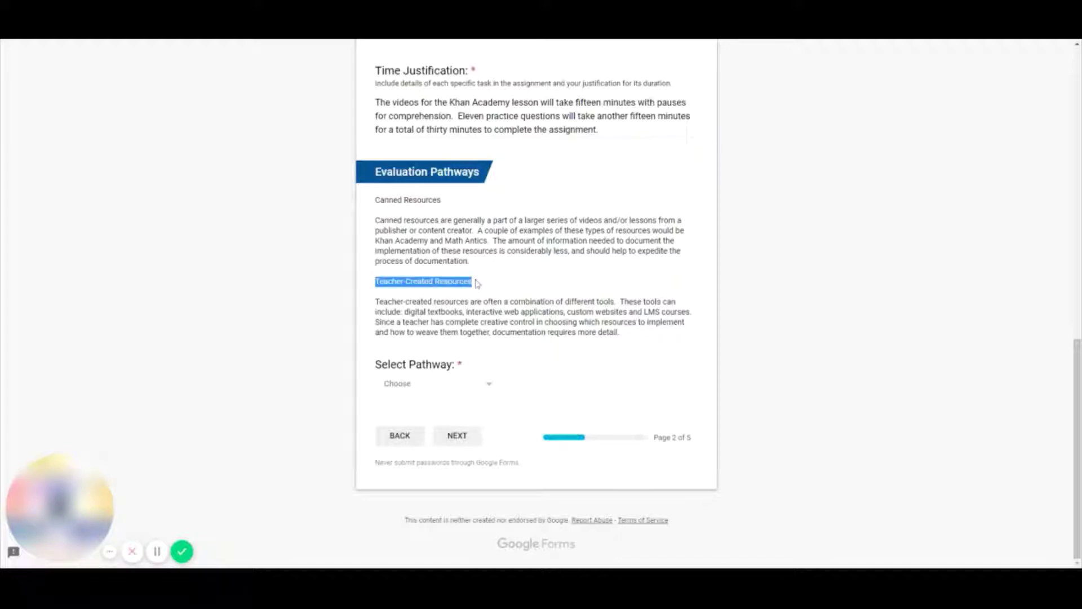
pyautogui.click(479, 286)
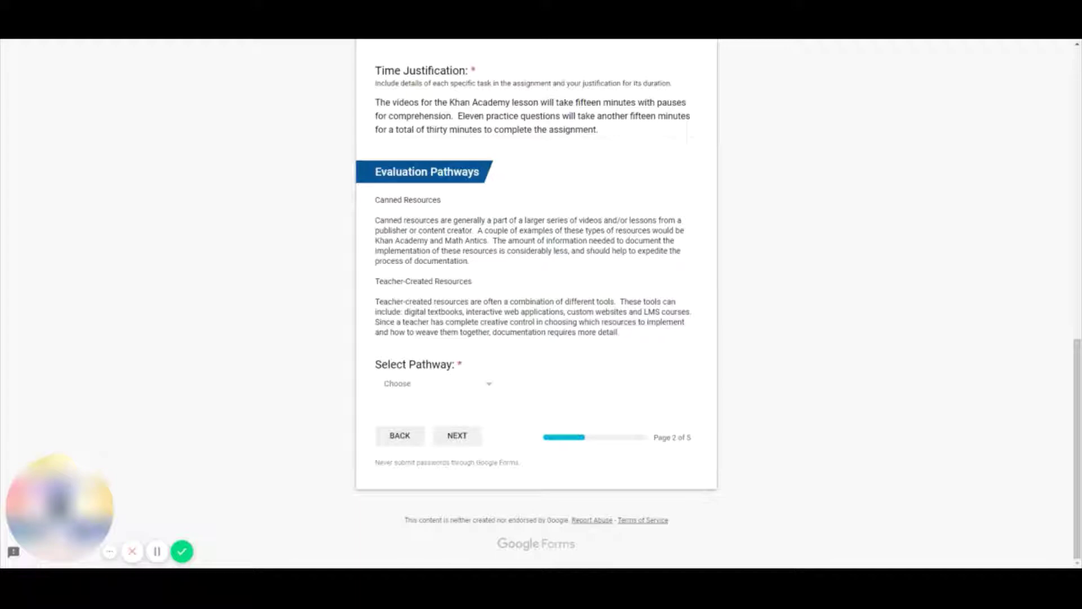
pyautogui.moveTo(374, 281); pyautogui.dragTo(502, 286)
pyautogui.click(499, 285)
pyautogui.moveTo(375, 220); pyautogui.dragTo(482, 264)
pyautogui.click(481, 264)
pyautogui.moveTo(374, 201); pyautogui.dragTo(443, 202)
pyautogui.click(445, 204)
# - Select Canned Resource as the pathway and continue to the next page
pyautogui.click(439, 385)
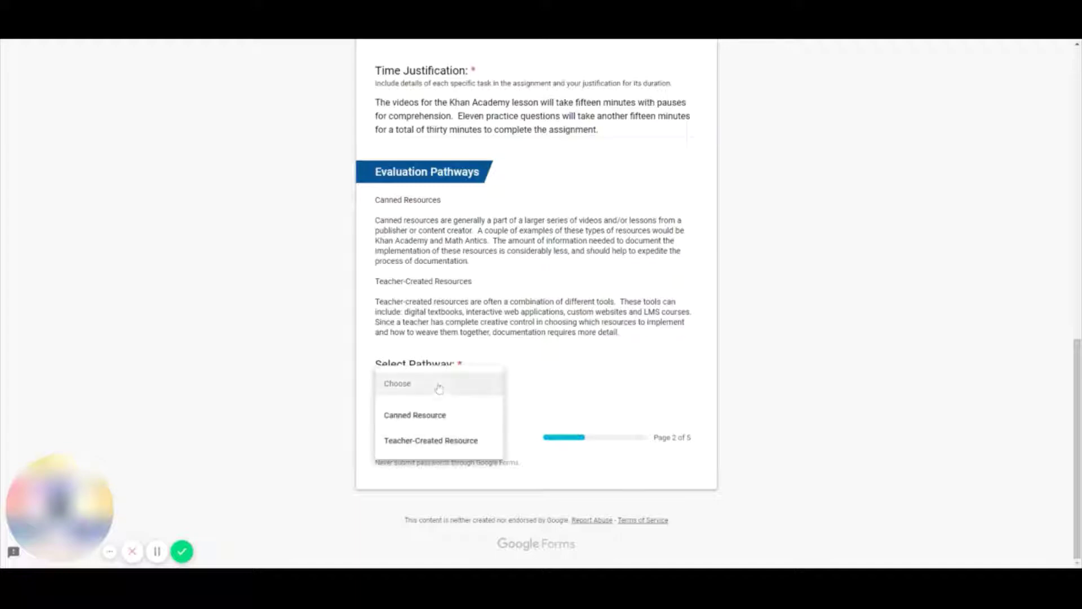
pyautogui.click(427, 417)
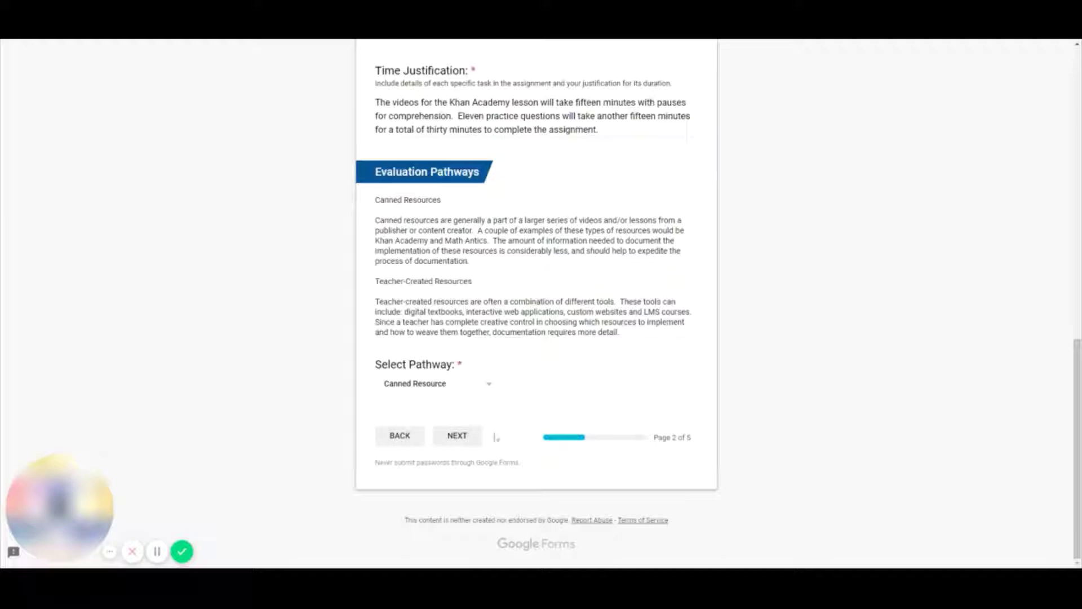
pyautogui.click(461, 440)
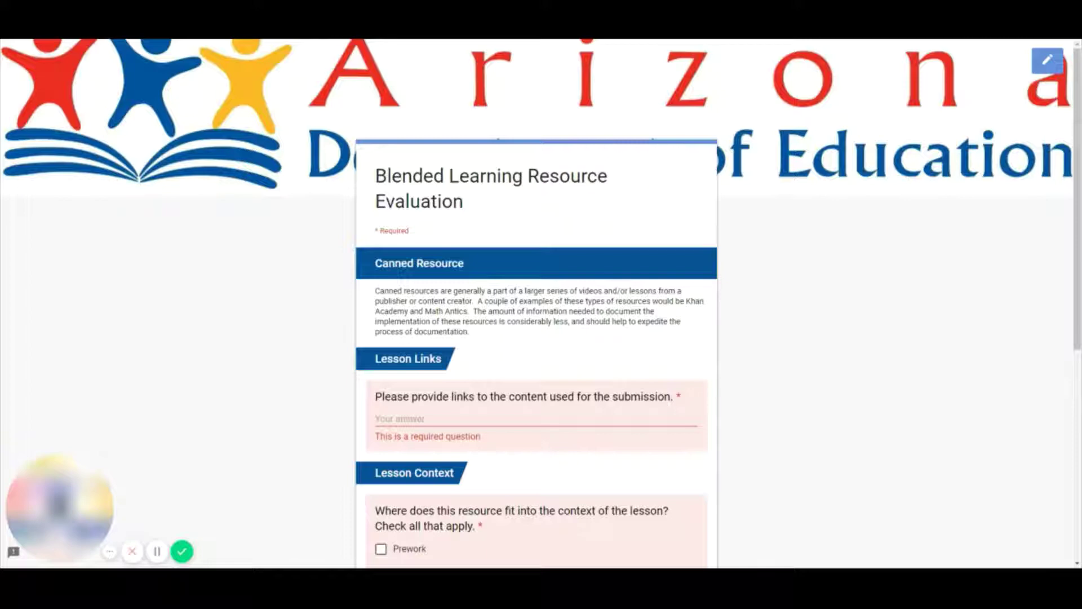
# - Paste the Khan Academy metric-weight lesson link into Lesson Links
pyautogui.click(415, 428)
pyautogui.scroll(-3, 370, 185)
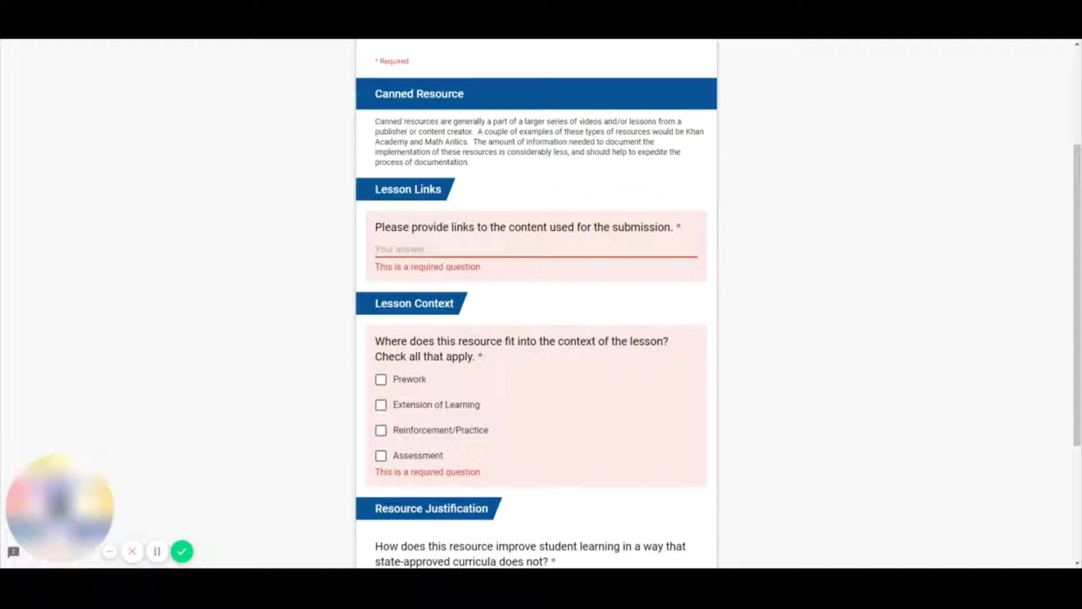
pyautogui.write('https://www.khanacademy.org/math/4th-engage-ny/engage-4th-module-2/4th-module-2-topic-a/v/metric-weight')
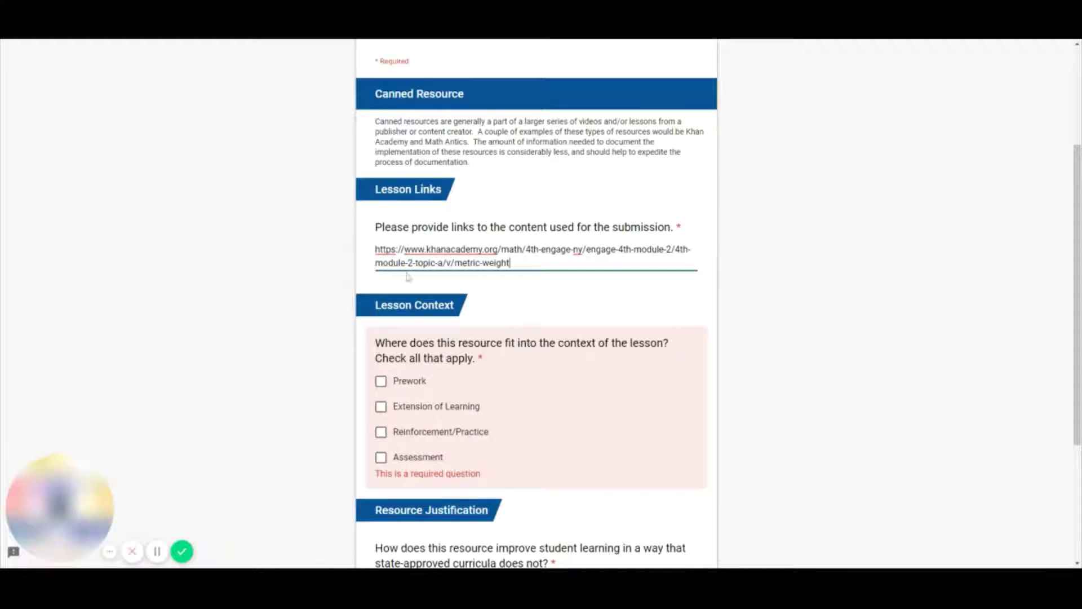
pyautogui.moveTo(510, 263); pyautogui.dragTo(365, 246)
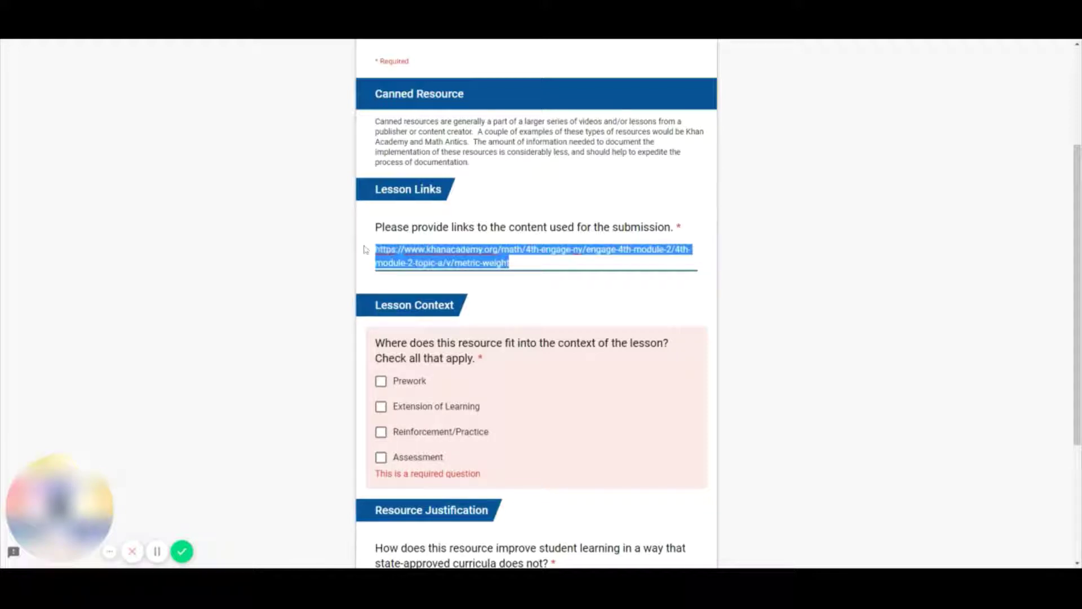
pyautogui.moveTo(512, 263); pyautogui.dragTo(373, 252)
pyautogui.click(372, 254)
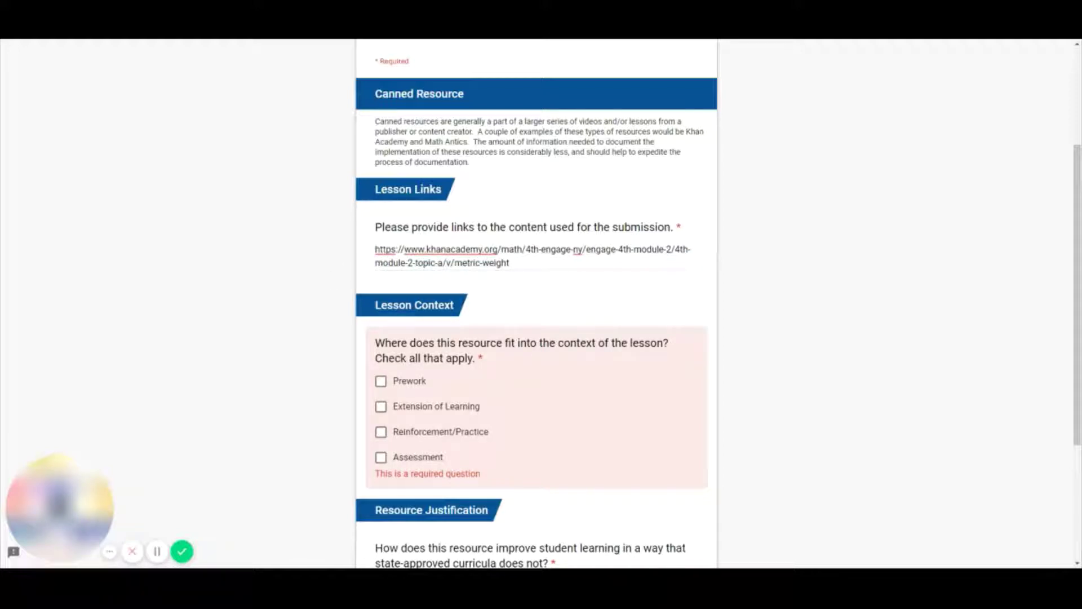
pyautogui.click(535, 264)
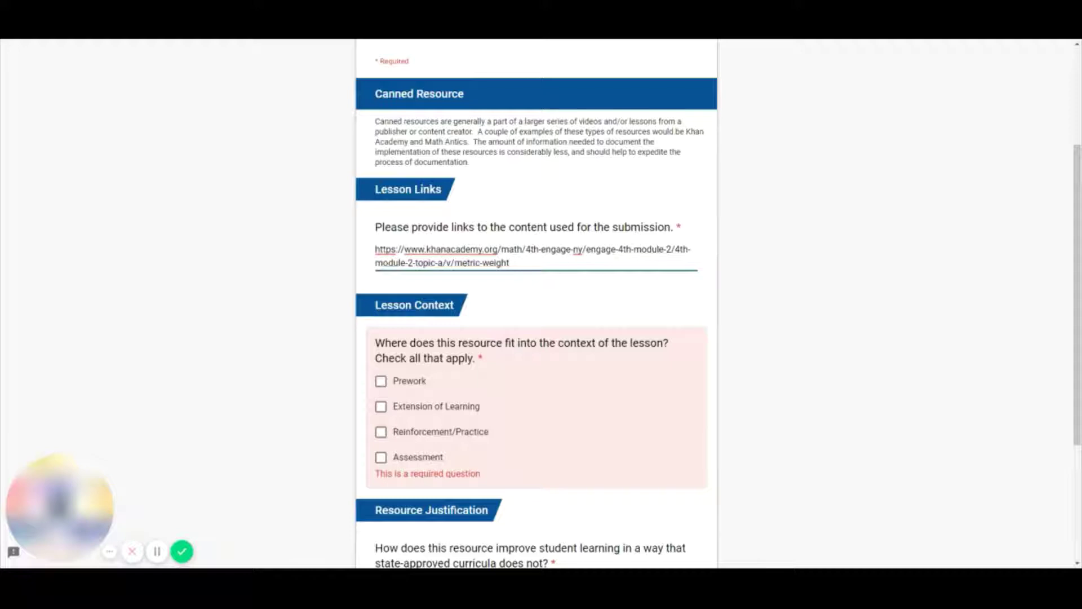
pyautogui.press('Return')
pyautogui.press('Return')
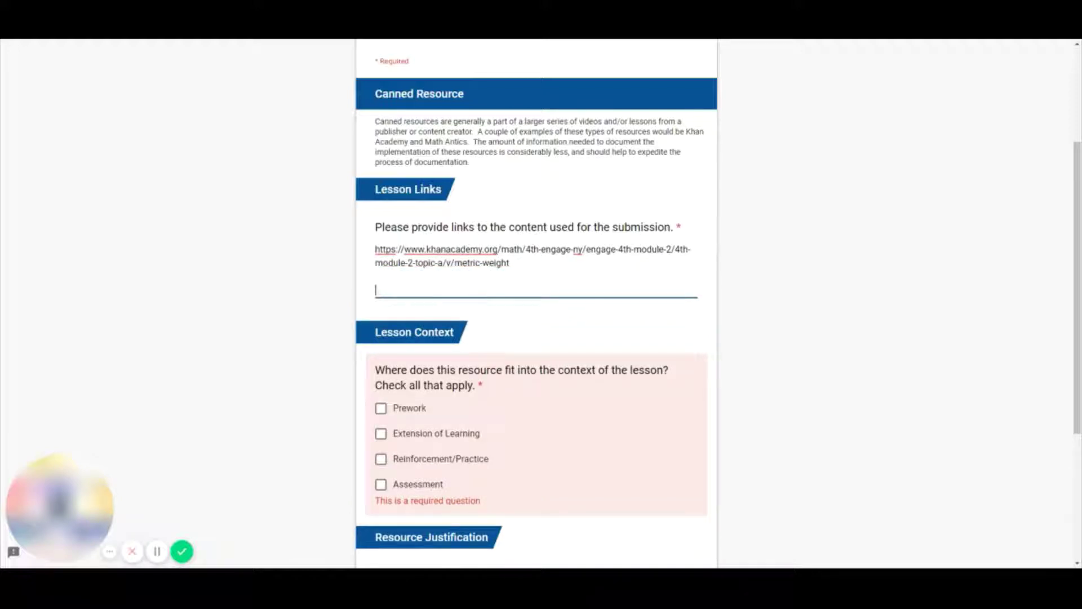
pyautogui.press('BackSpace')
pyautogui.press('BackSpace')
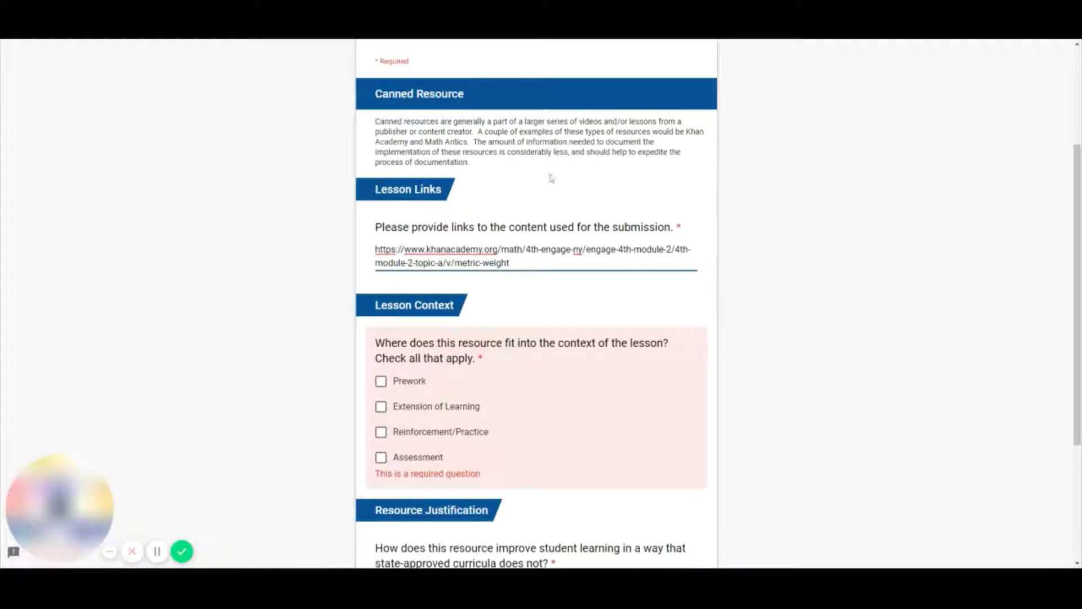
pyautogui.click(720, 201)
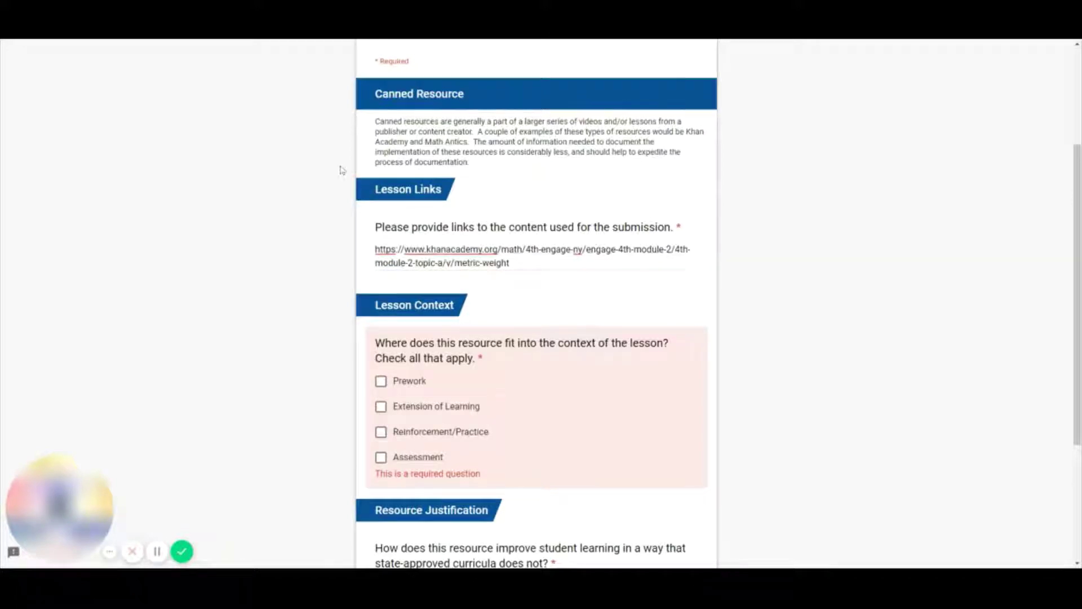
# - Mark Reinforcement/Practice as the Lesson Context
pyautogui.scroll(2, 340, 170)
pyautogui.scroll(-5, 341, 171)
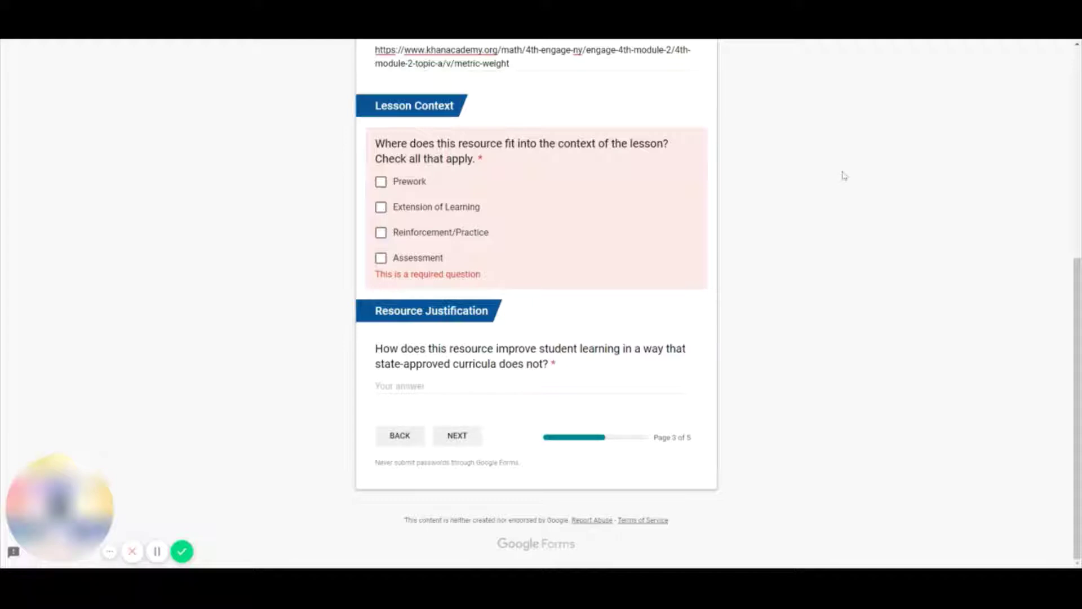
pyautogui.click(381, 234)
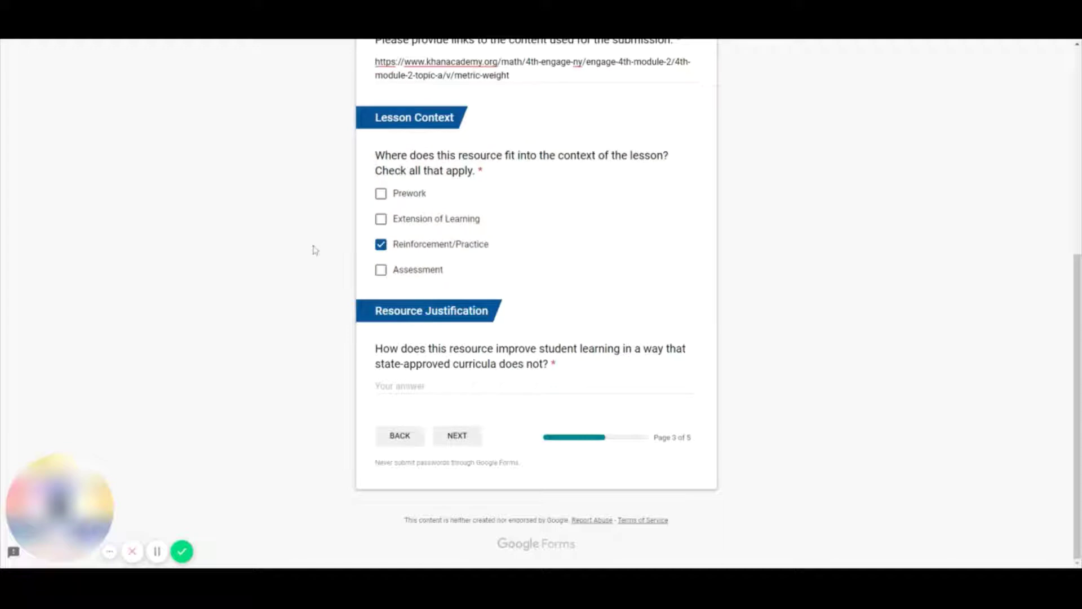
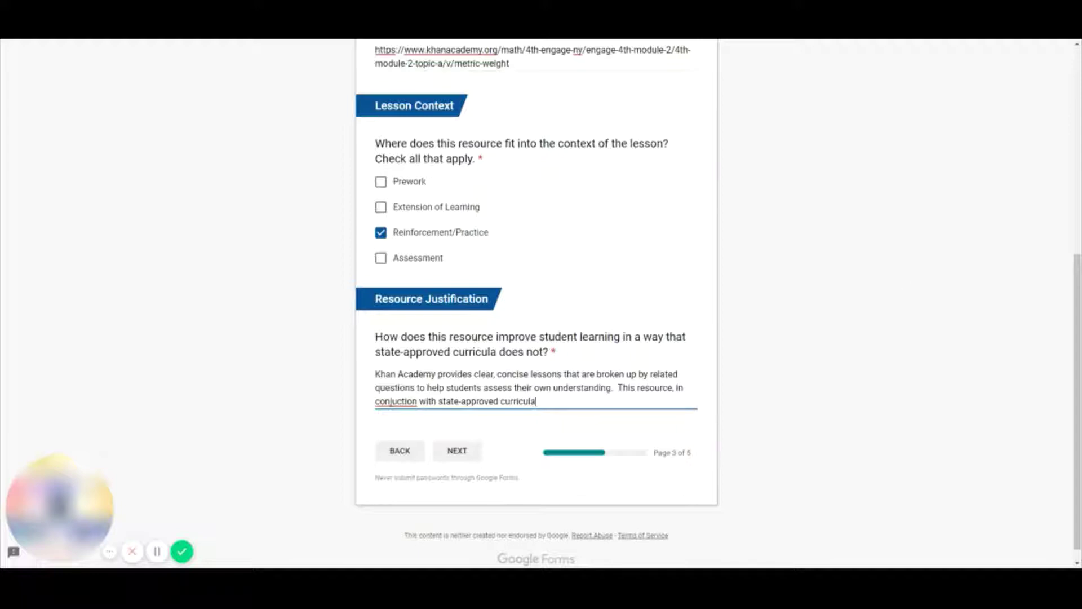
# - Correct 'conjuction' to 'conjunction' and finish the justification about seeing material presented differently
pyautogui.write('n')
pyautogui.press('End')
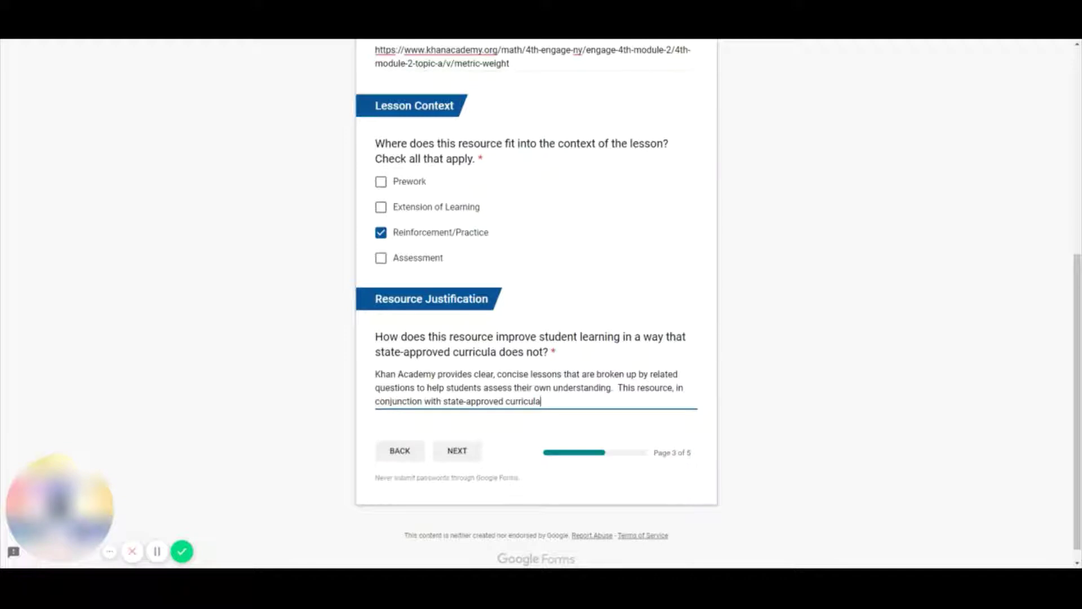
pyautogui.write('used in class, provides an ')
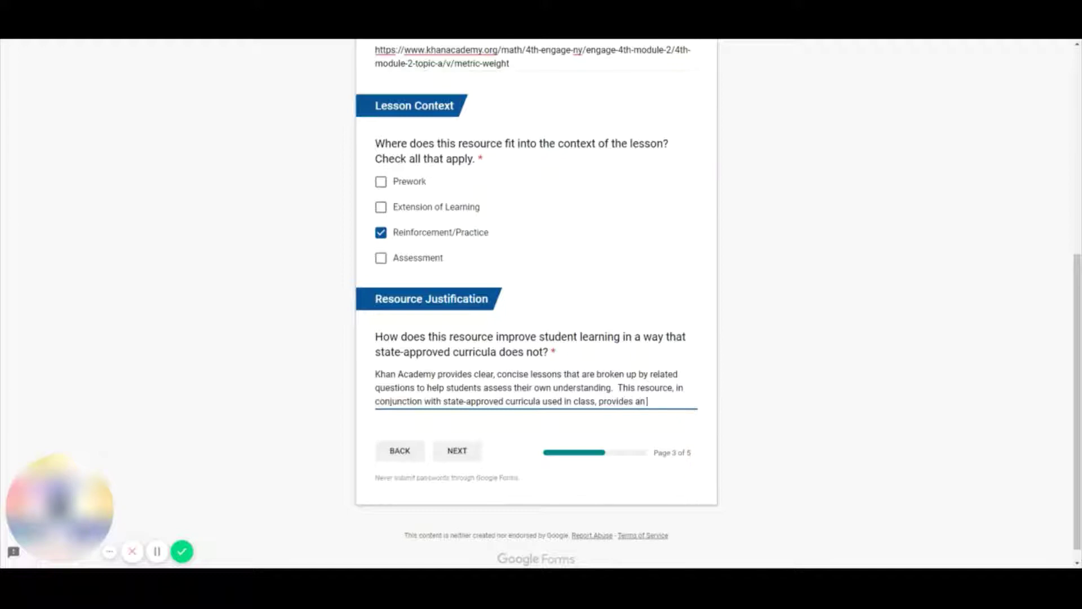
pyautogui.write('opportunity for stu')
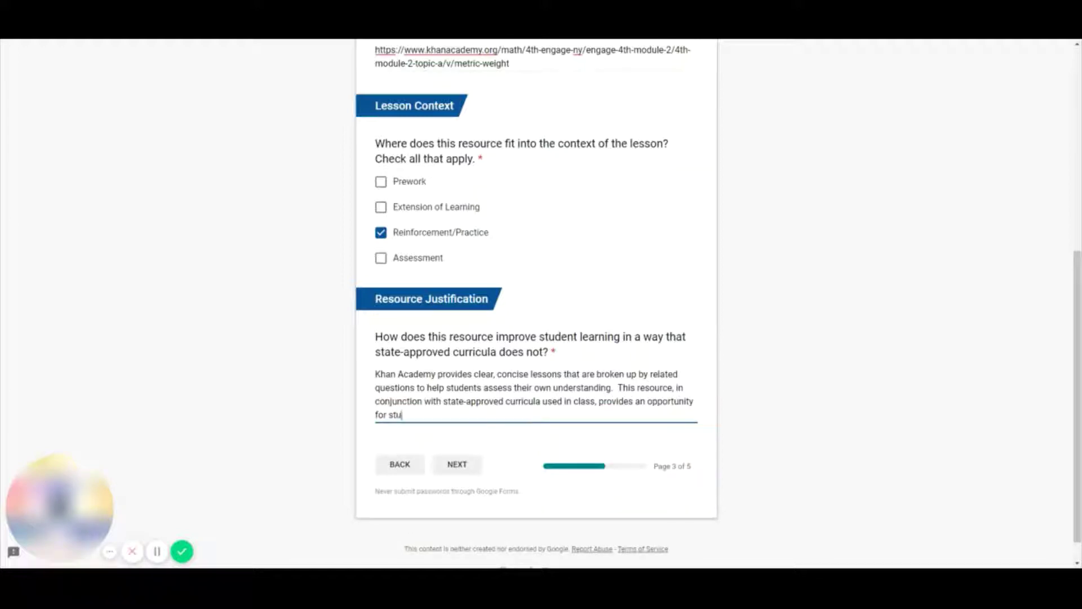
pyautogui.write('dents to see the material presented in a d')
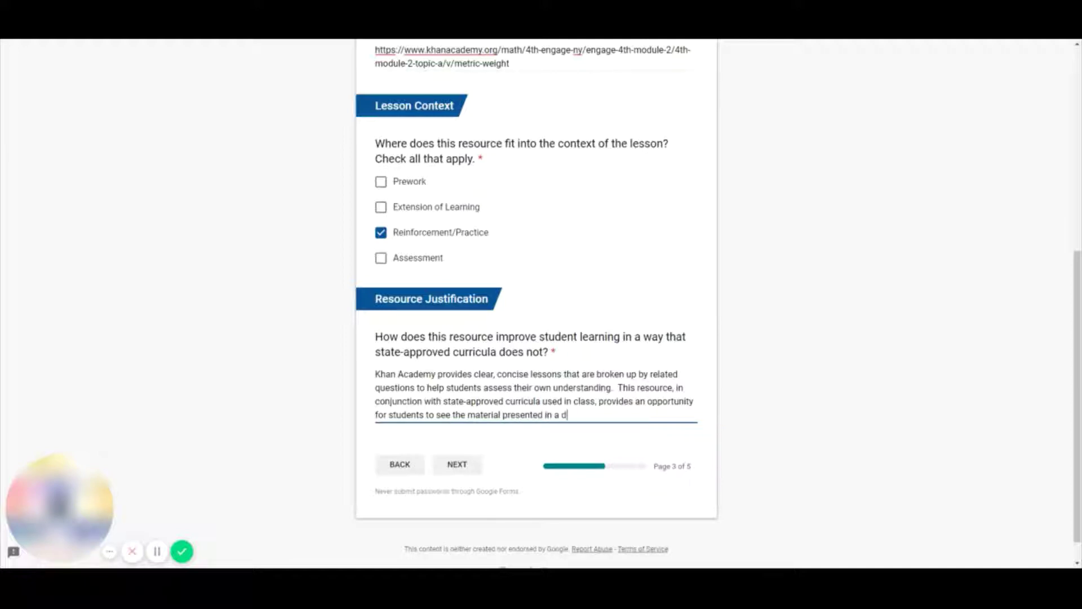
pyautogui.write('ifferent way.')
pyautogui.click(784, 326)
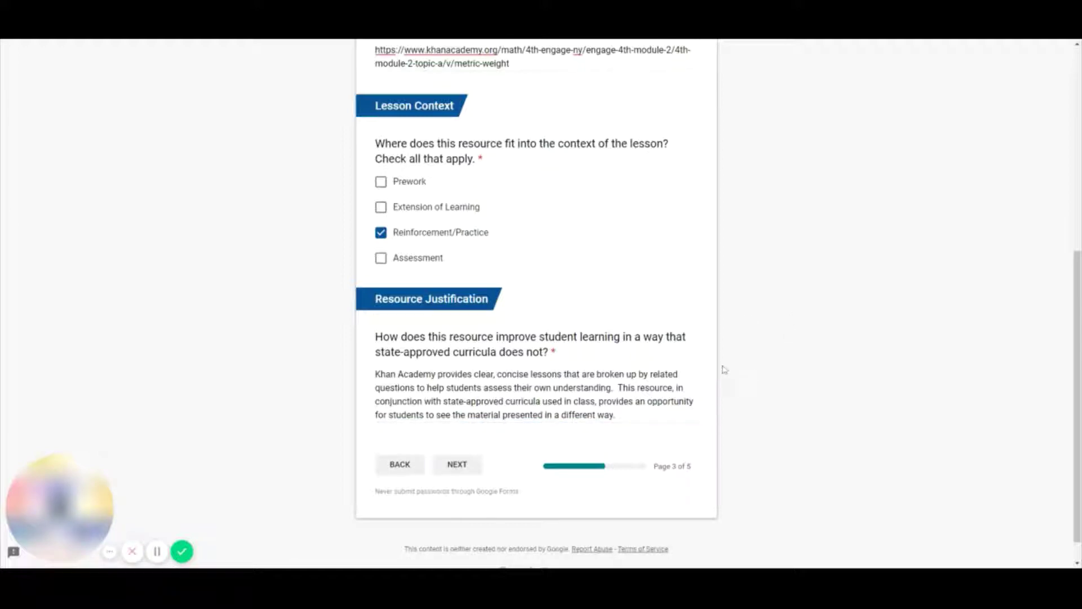
# - Advance to page 5, Accessibility Evaluation
pyautogui.click(455, 471)
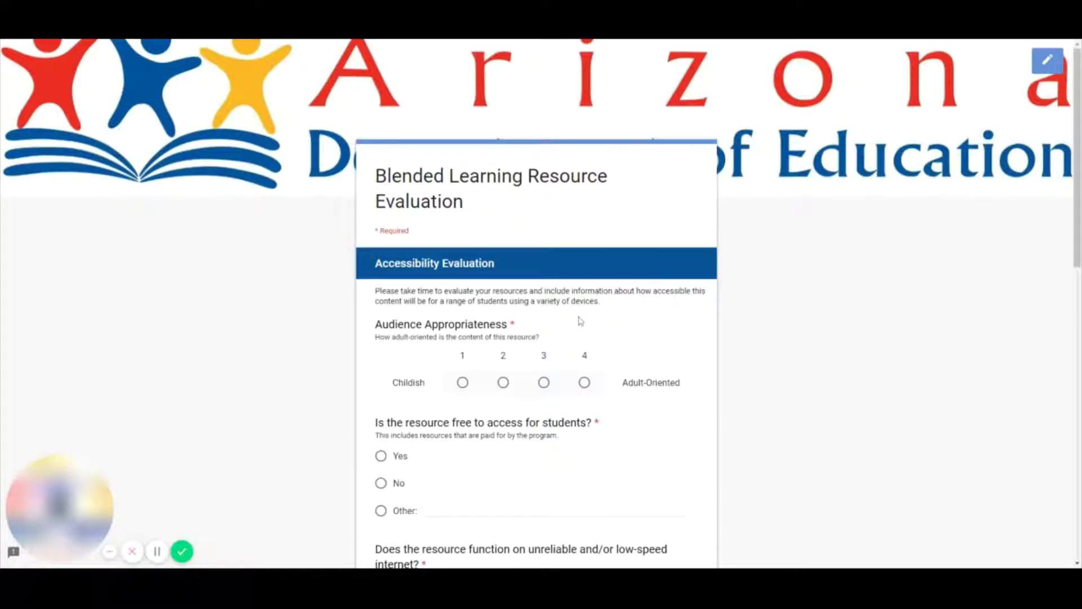
# - Rate Audience Appropriateness 4, toward Adult-Oriented
pyautogui.scroll(-3, 578, 317)
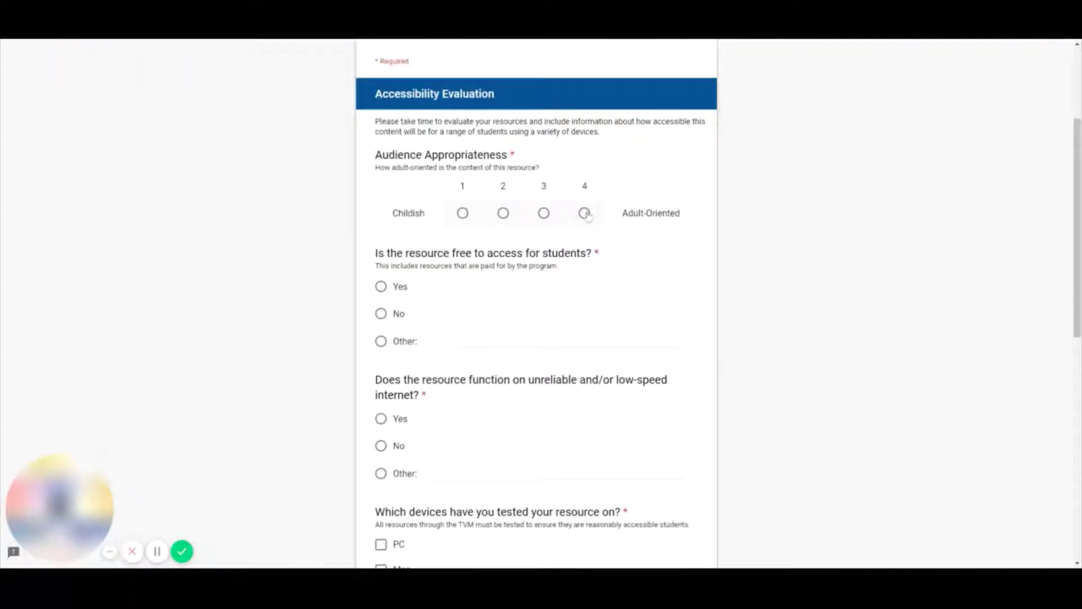
pyautogui.click(585, 213)
pyautogui.scroll(-3, 680, 244)
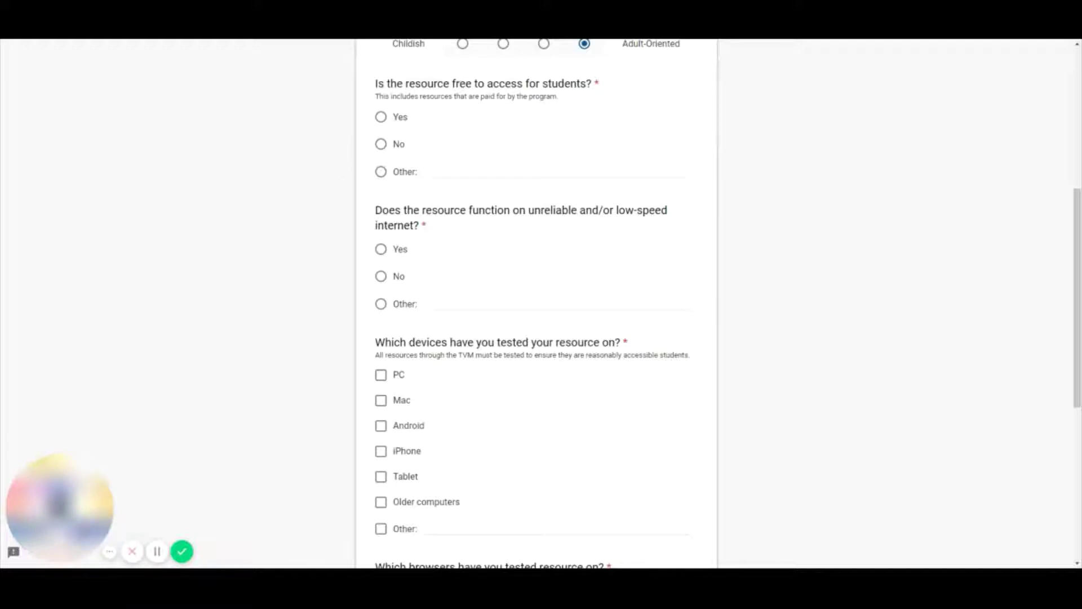
# - Answer Yes to free student access and to working on low-speed internet
pyautogui.click(382, 117)
pyautogui.click(381, 251)
pyautogui.scroll(-4, 581, 214)
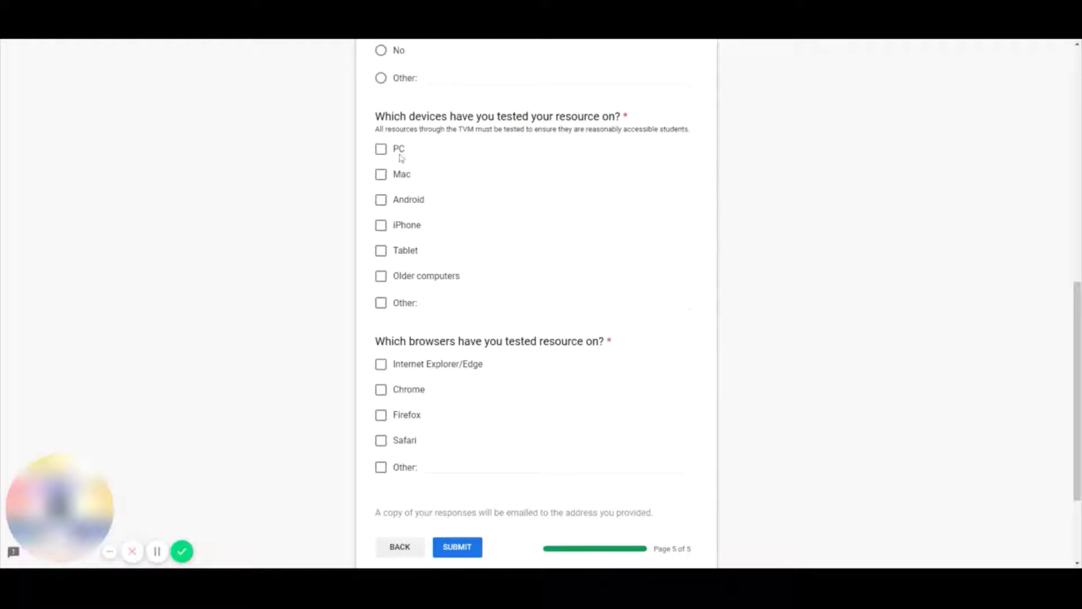
# - Check PC, Android, iPhone, Tablet and Older computers as tested devices
pyautogui.click(381, 150)
pyautogui.click(381, 200)
pyautogui.click(381, 225)
pyautogui.click(383, 254)
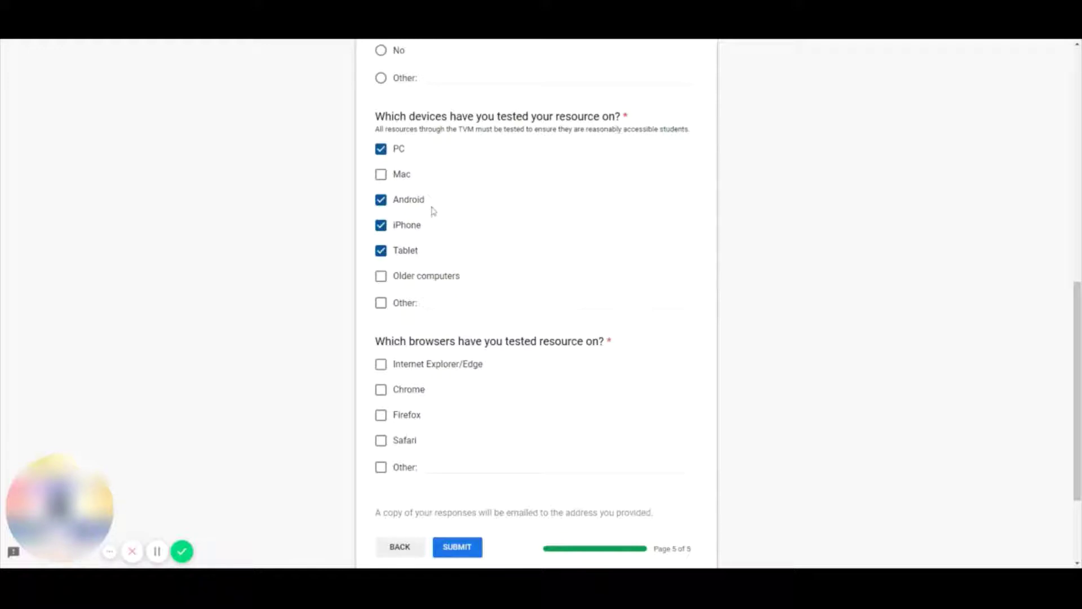
pyautogui.scroll(-1, 433, 211)
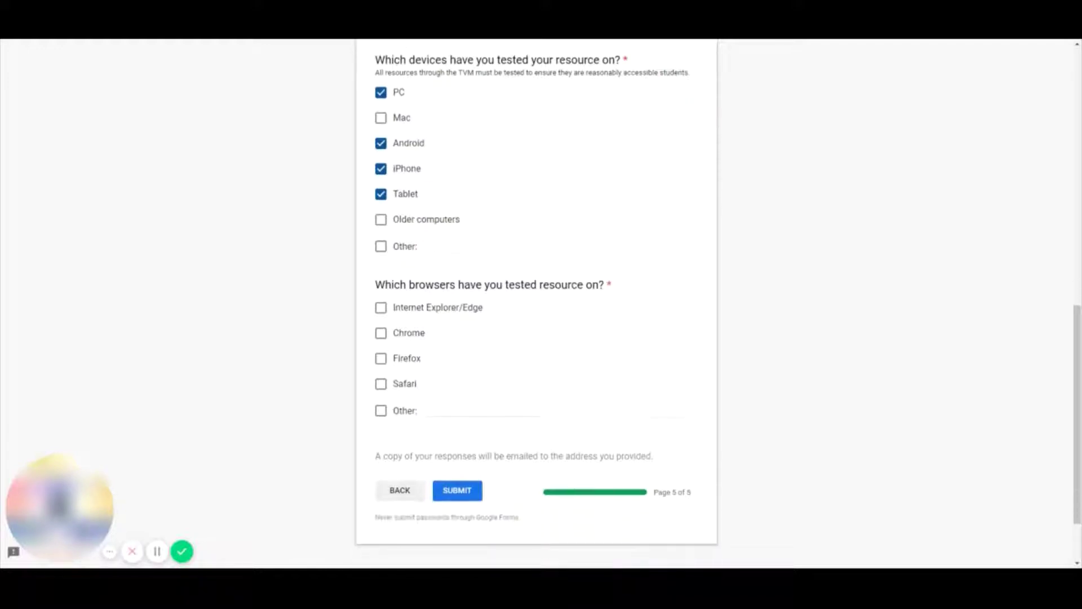
pyautogui.click(382, 221)
# - Check Internet Explorer/Edge, Chrome and Firefox as tested browsers
pyautogui.scroll(-1, 404, 221)
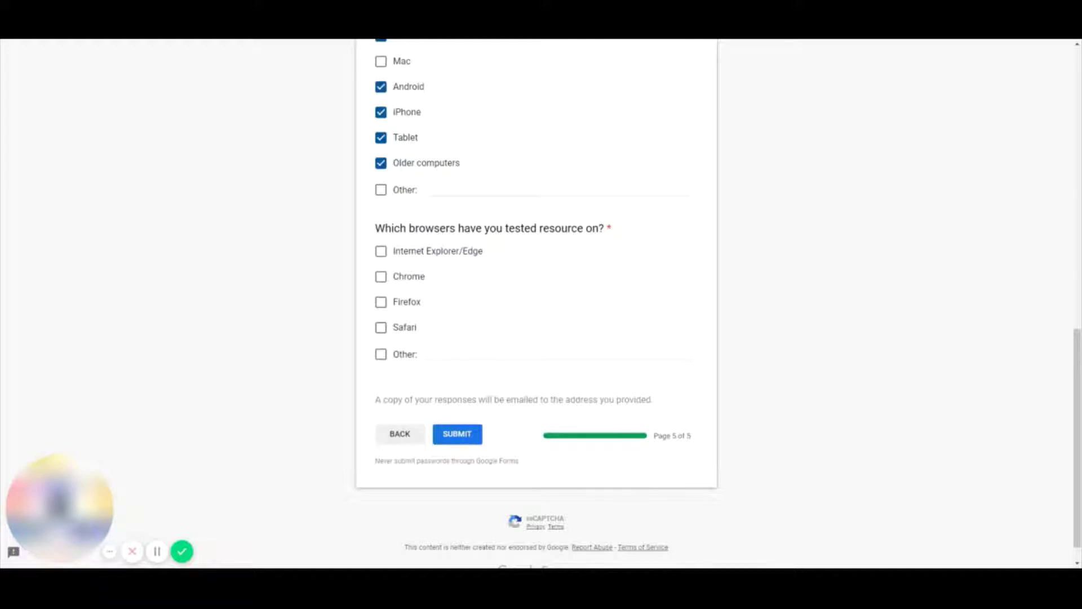
pyautogui.click(382, 254)
pyautogui.click(382, 276)
pyautogui.click(381, 302)
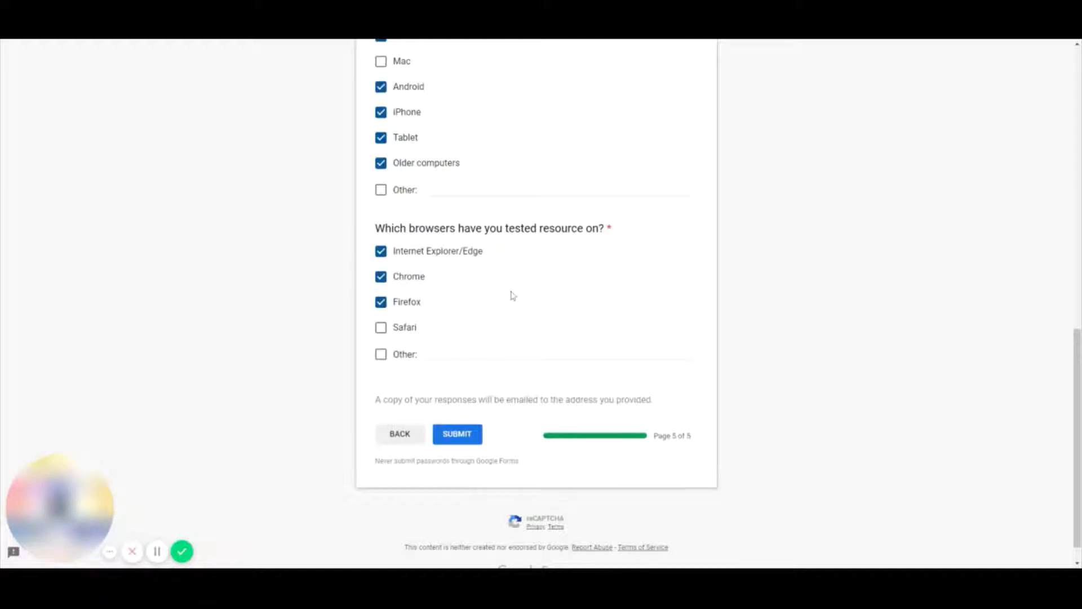